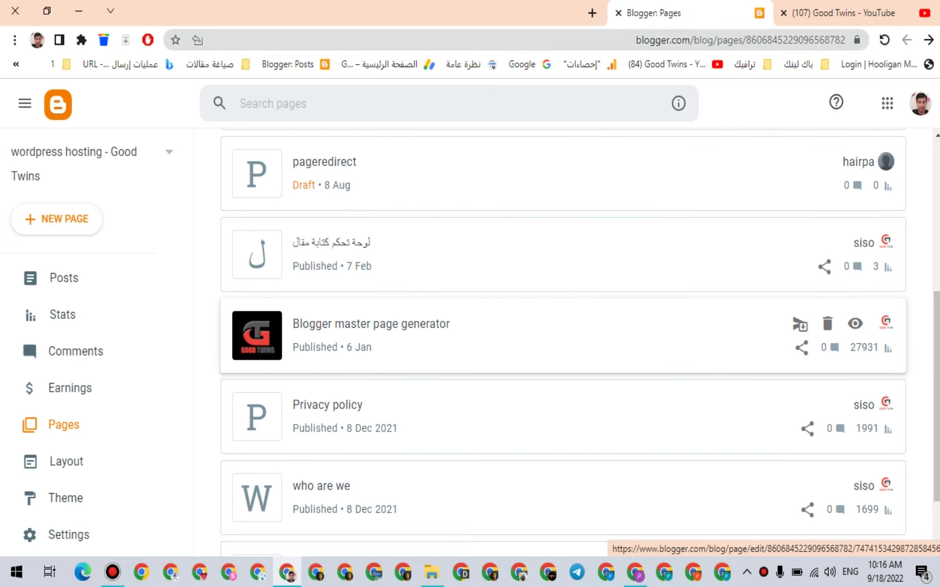
- View the published Blogger master page generator page and examine its essential-pages form, robots.txt generator, copyable codes and template downloads
click(855, 324)
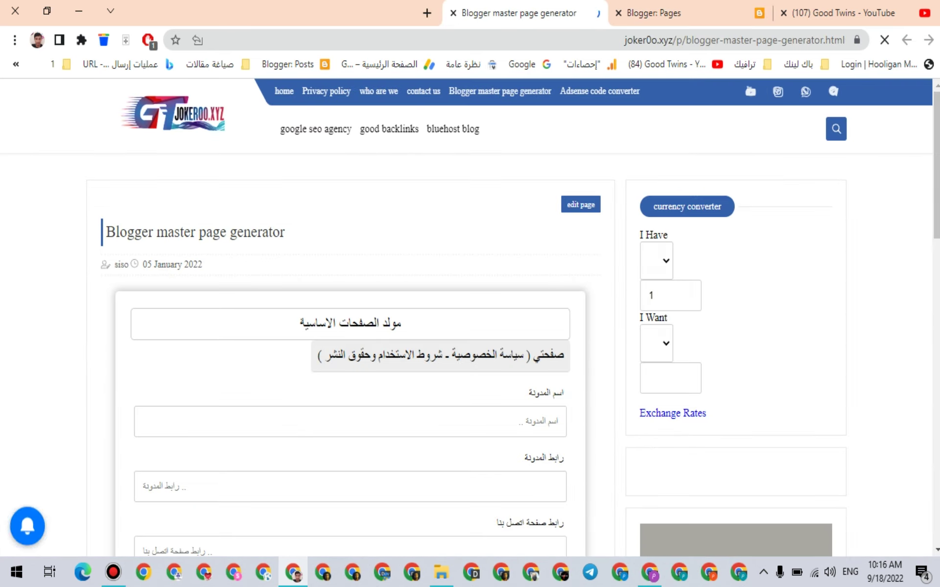
scroll(470, 318, down, 5)
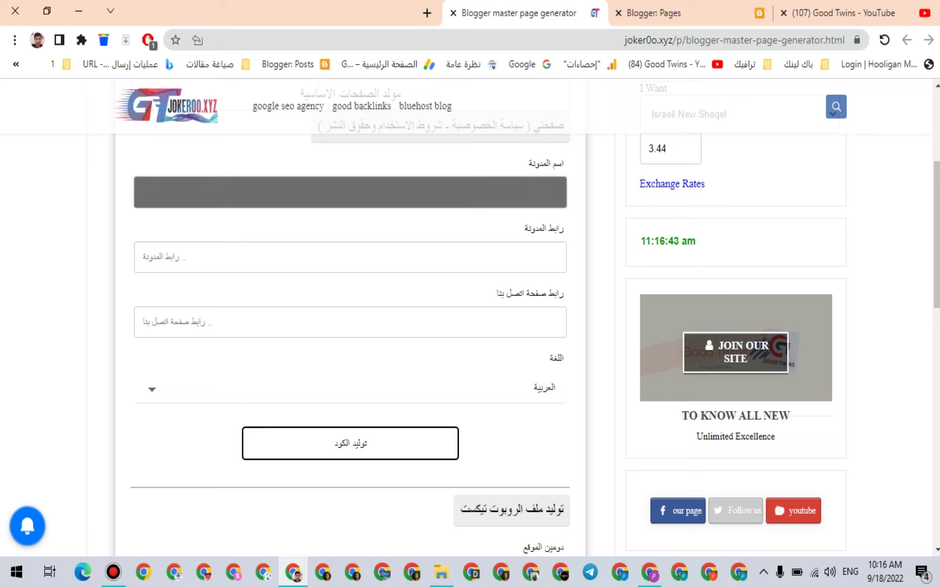
scroll(470, 318, down, 10)
scroll(470, 318, up, 5)
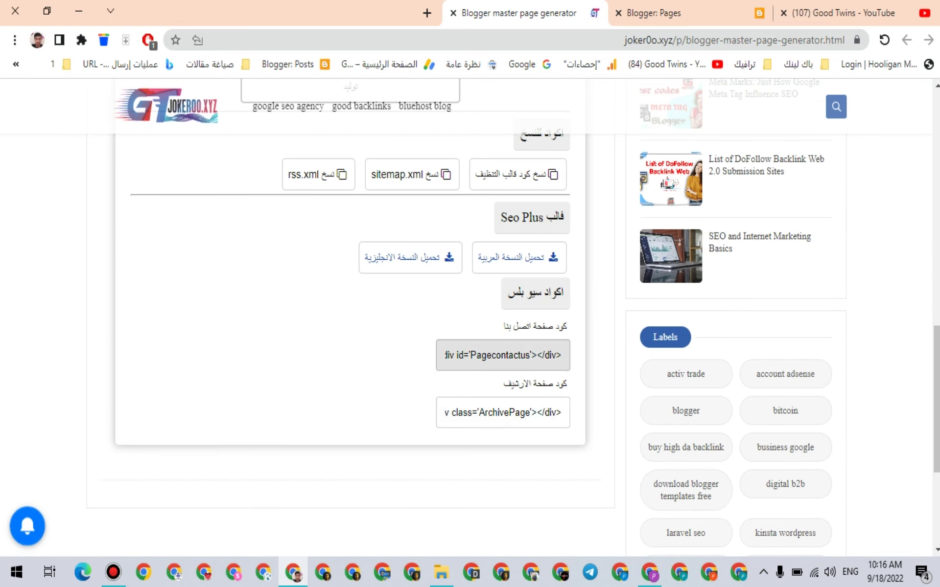
scroll(470, 318, up, 3)
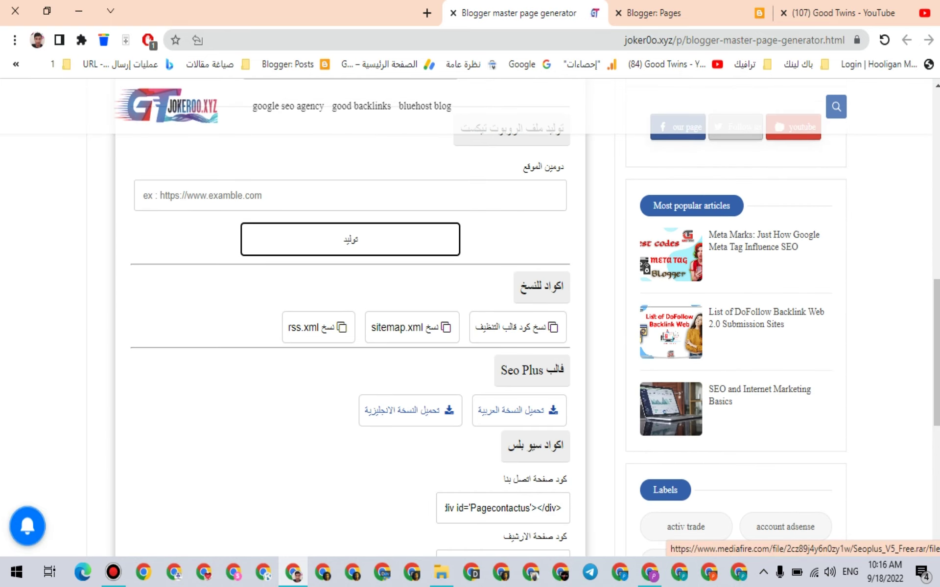
scroll(470, 318, up, 3)
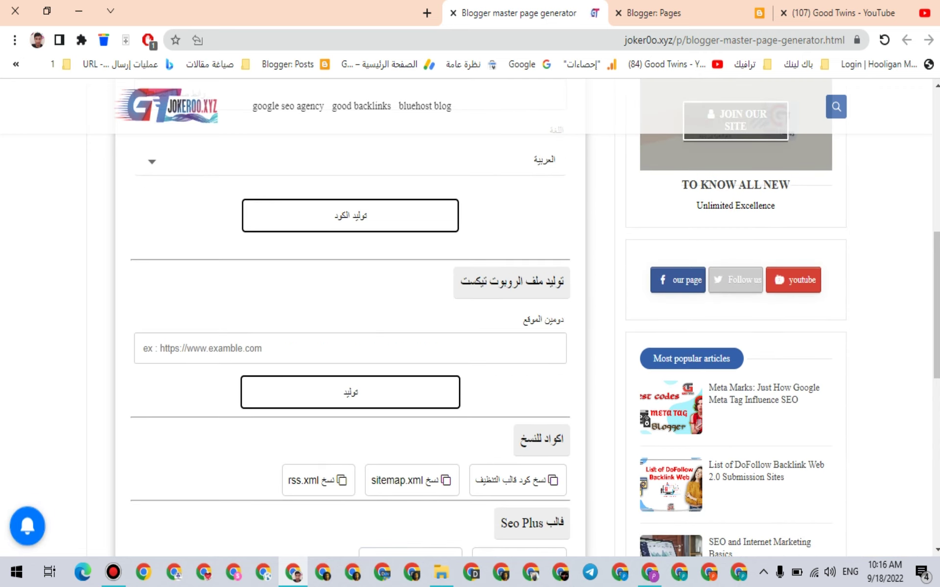
click(350, 348)
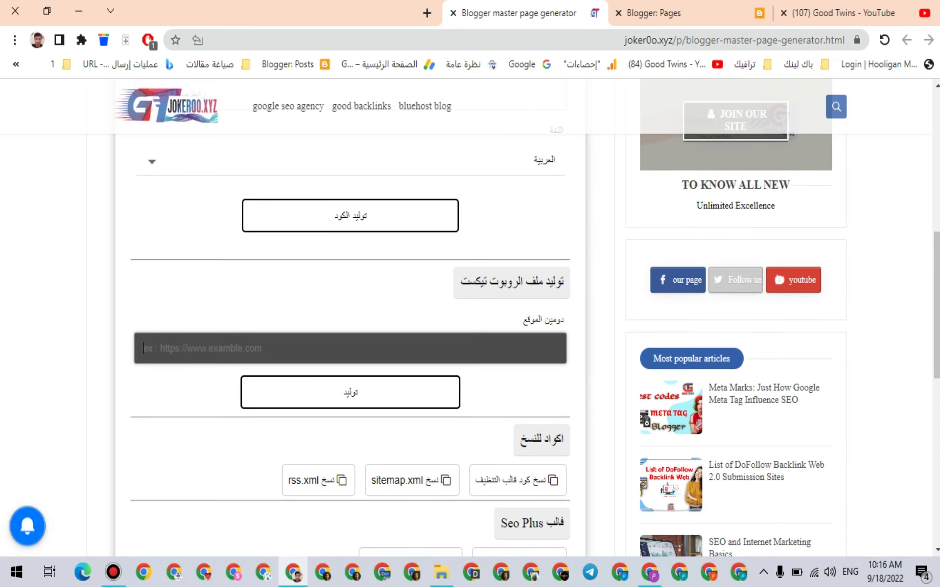
scroll(470, 318, up, 2)
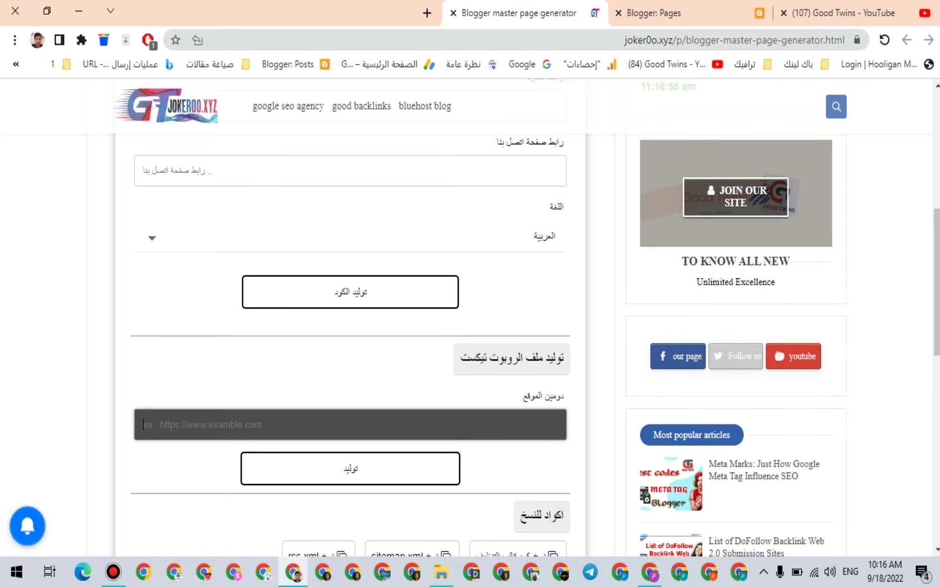
scroll(470, 318, up, 3)
scroll(470, 318, up, 2)
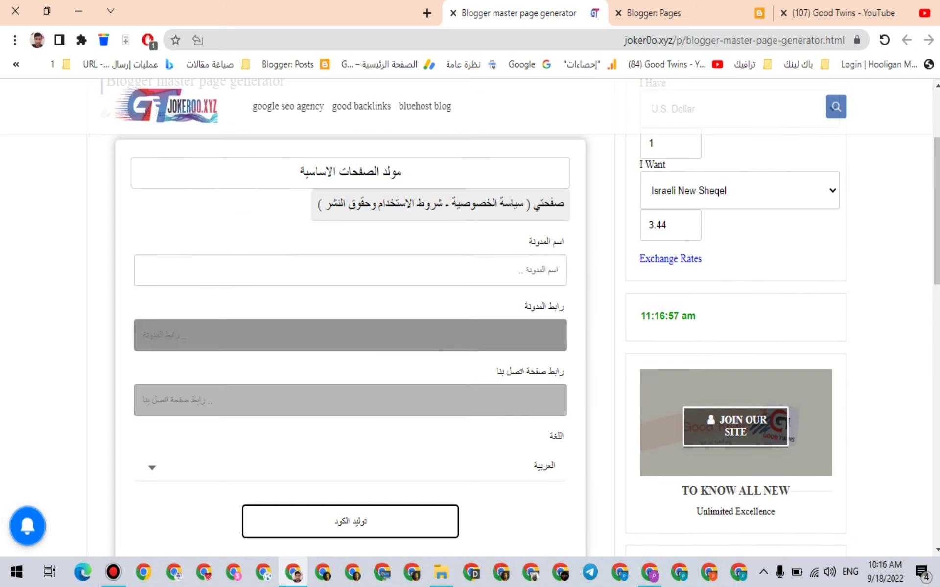
click(350, 466)
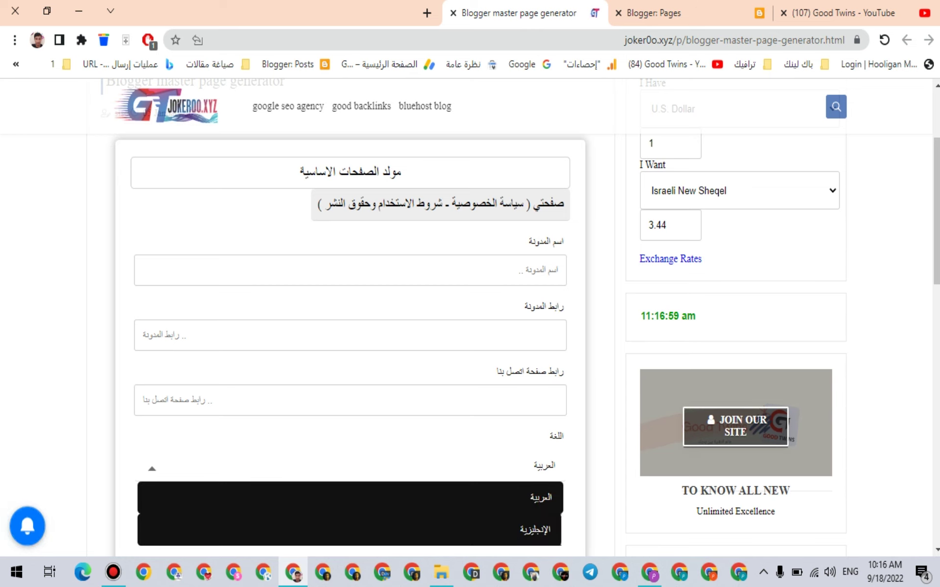
key(Escape)
scroll(470, 318, up, 3)
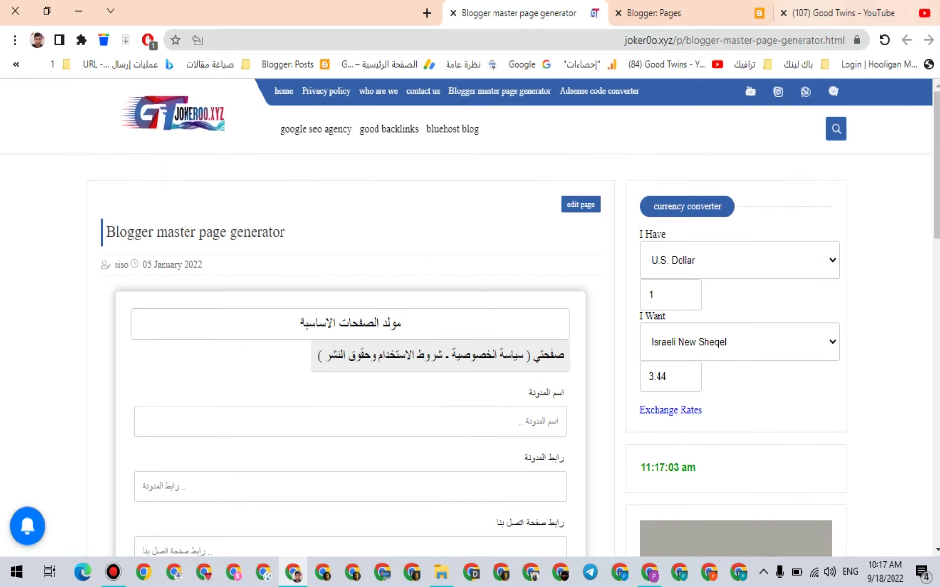
click(832, 13)
key(ctrl+Tab)
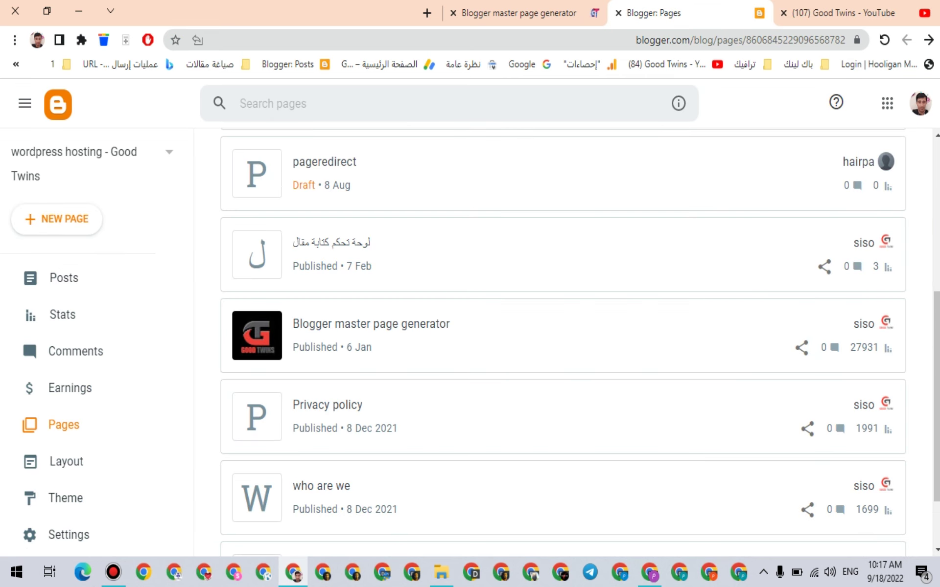
key(ctrl+Tab)
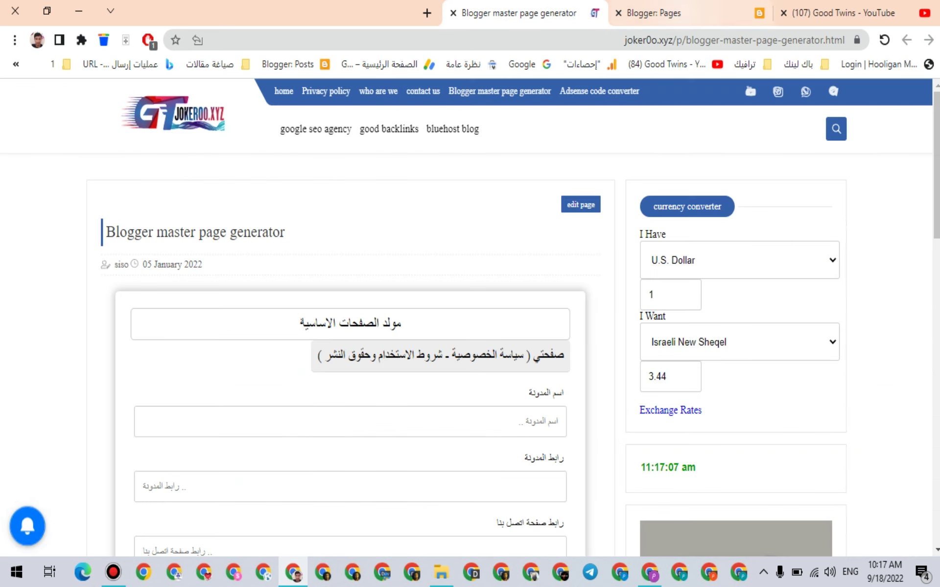
key(ctrl+shift+Tab)
click(64, 278)
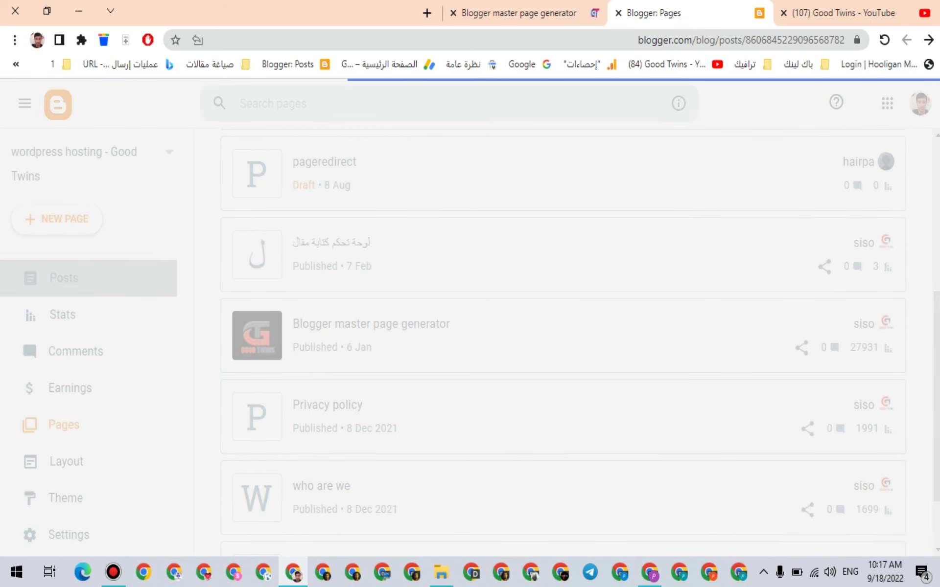
key(ctrl+shift+Tab)
key(ctrl+Tab)
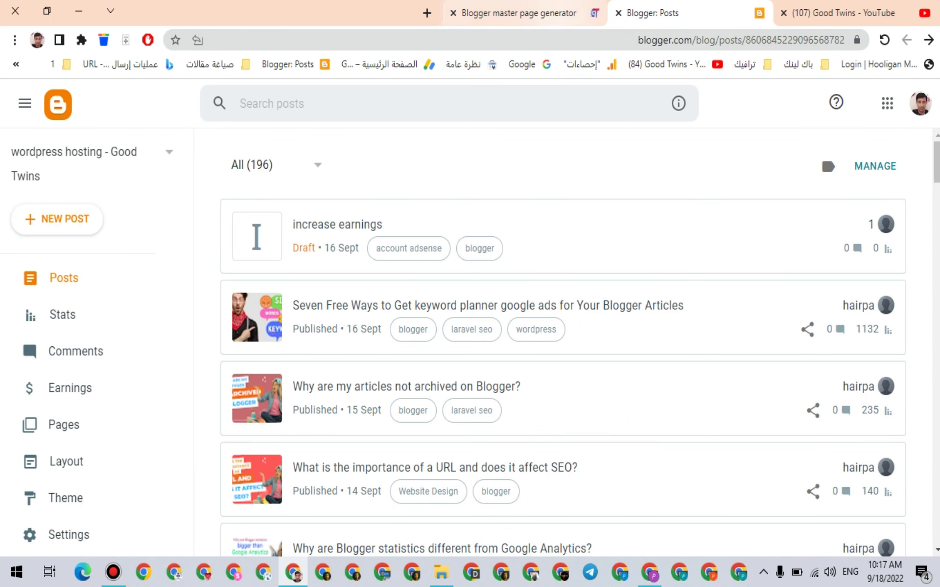
key(ctrl+shift+Tab)
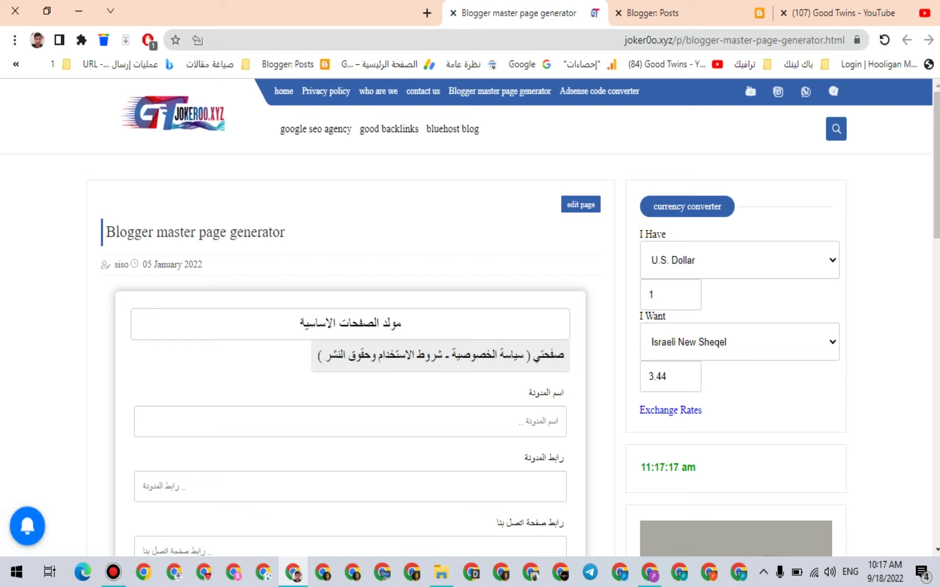
key(ctrl+Tab)
key(ctrl+shift+Tab)
- Close the published page and open the Blogger master page generator page for editing from the blog's page list
key(ctrl+w)
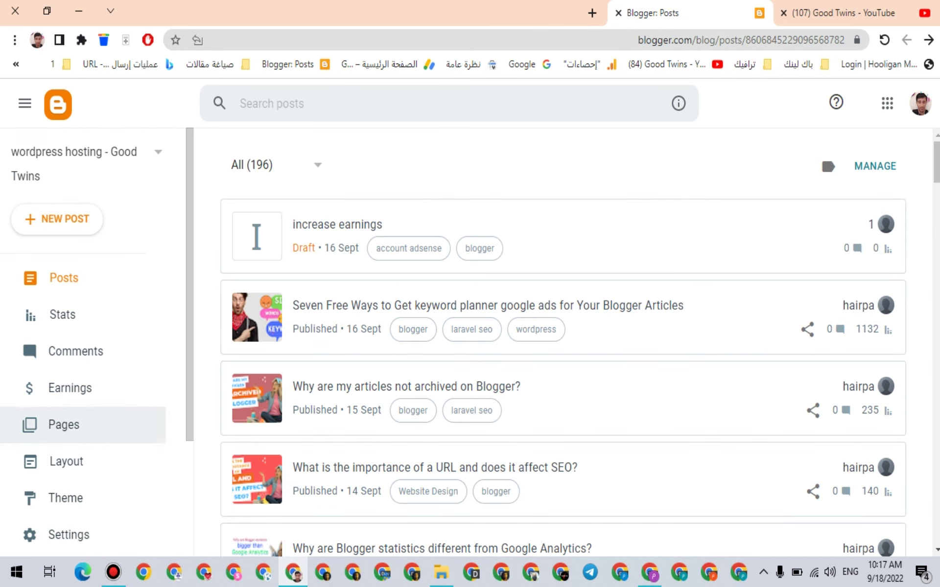
click(64, 424)
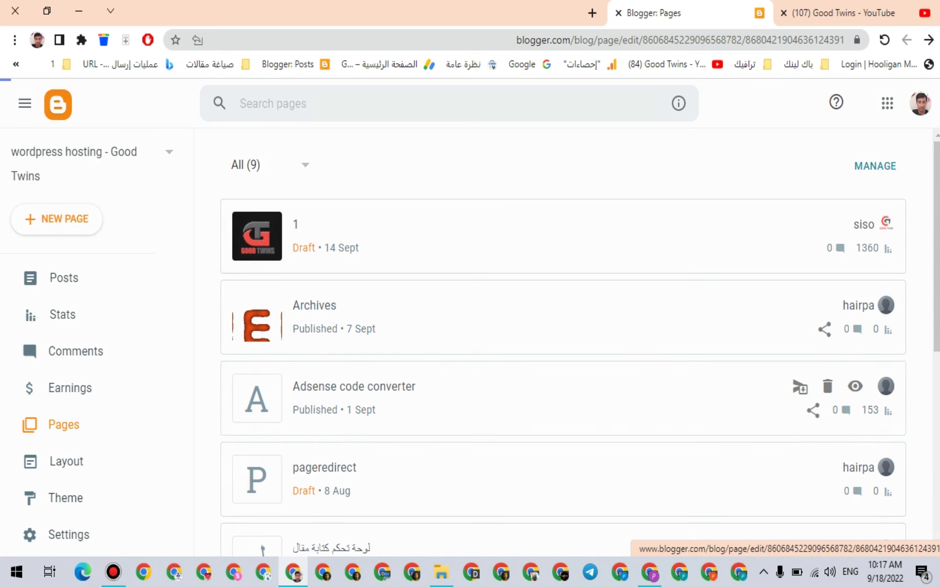
click(388, 385)
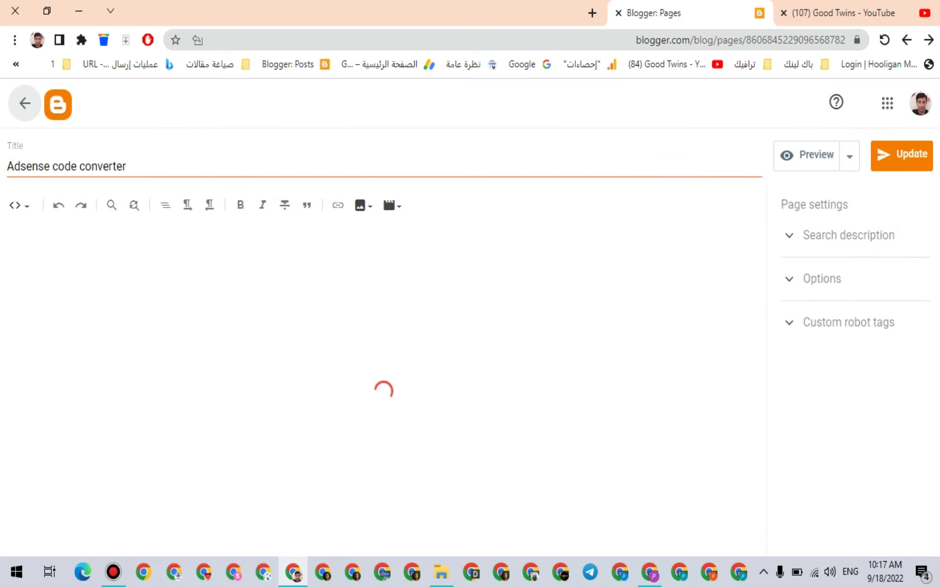
key(alt+Left)
scroll(388, 385, down, 5)
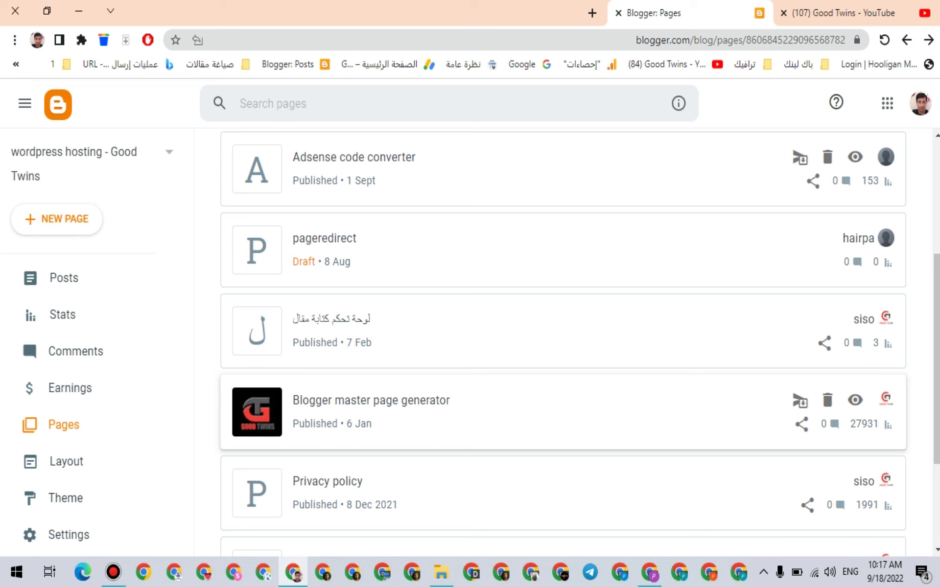
click(388, 384)
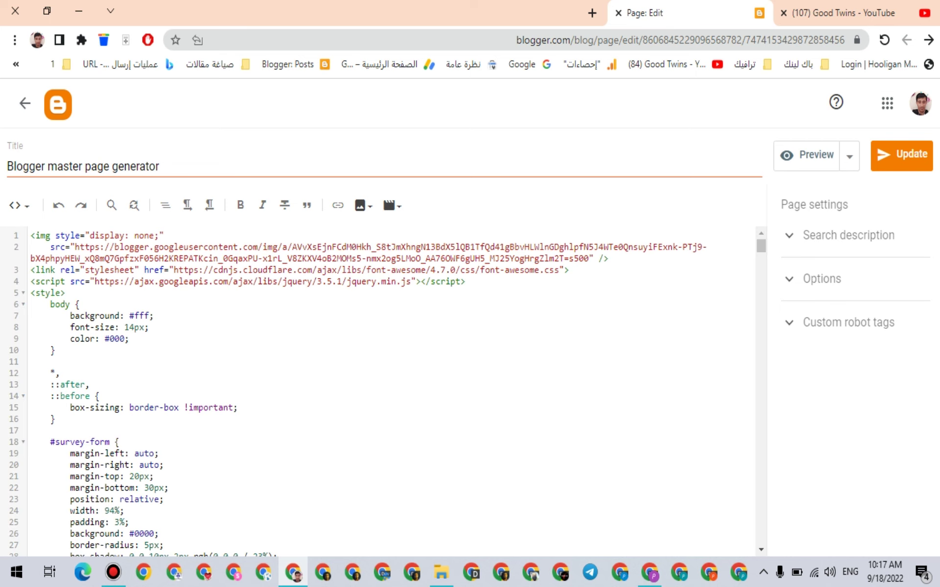
- Copy the entire HTML code of the Blogger master page generator page and return to the page list
key(shift+F10)
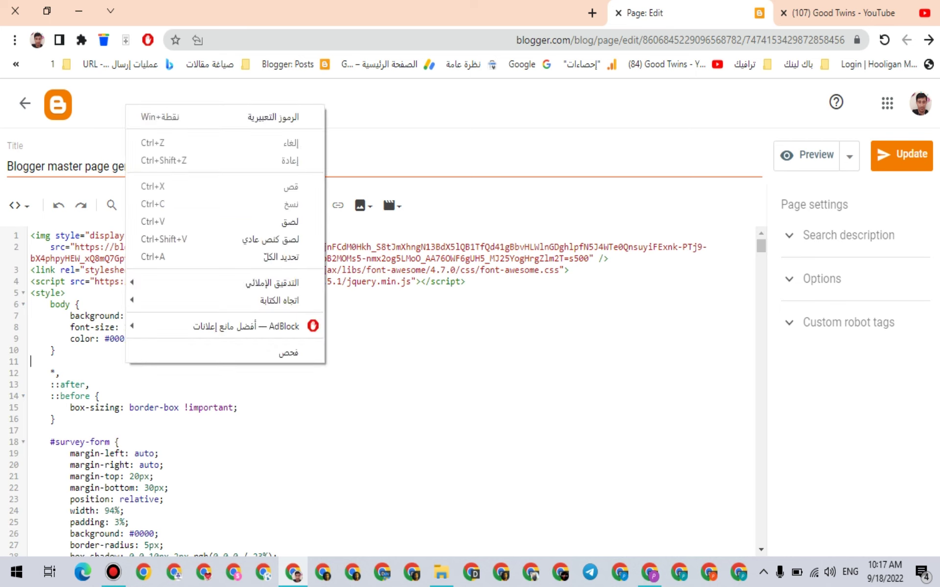
key(Escape)
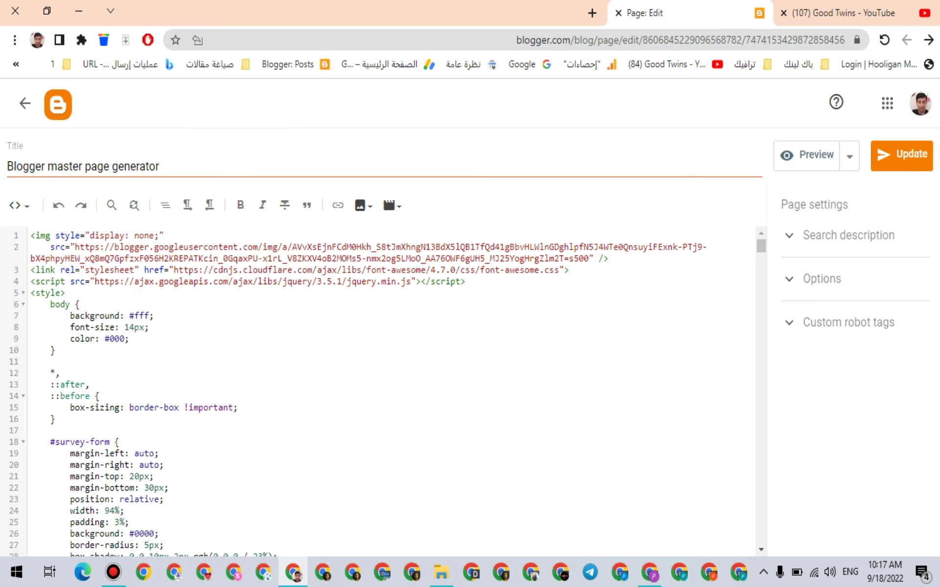
key(ctrl+a)
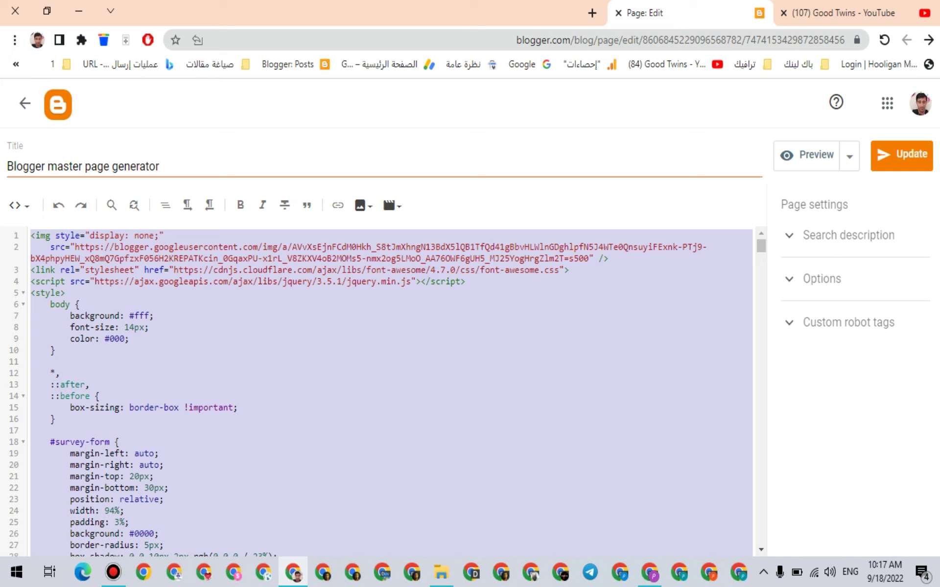
right_click(420, 268)
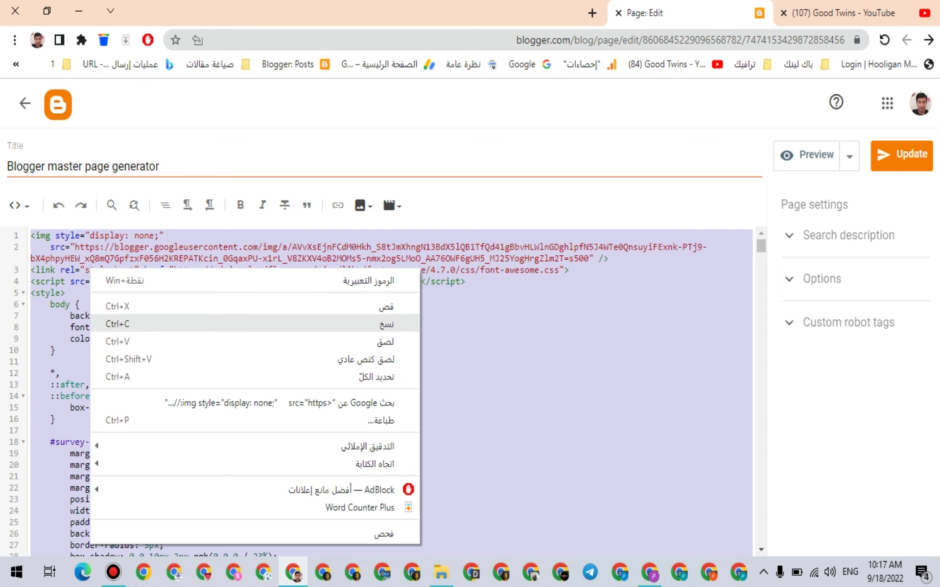
click(386, 324)
click(24, 103)
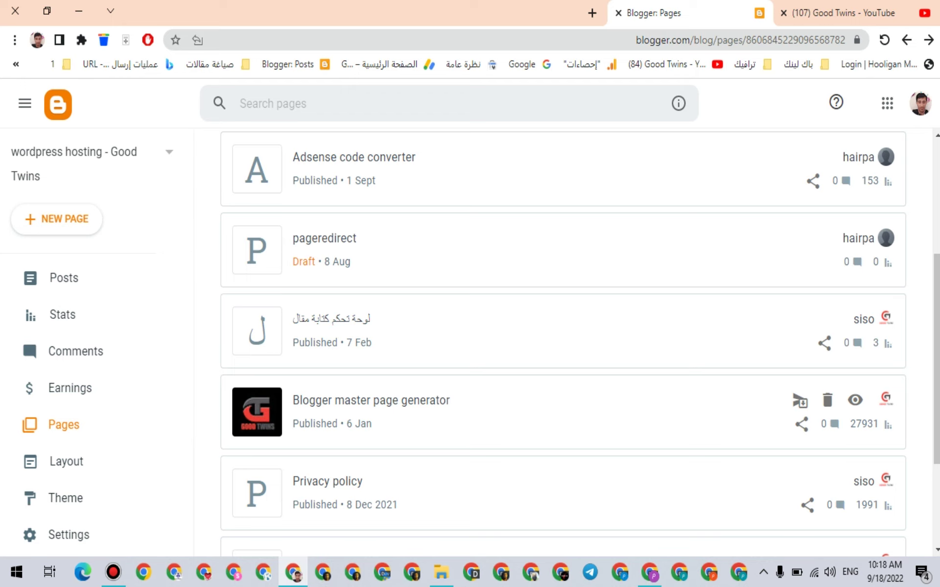
- Switch to the blog named 3 and create a new blank page, leaving it as an untitled draft
key(alt+Left)
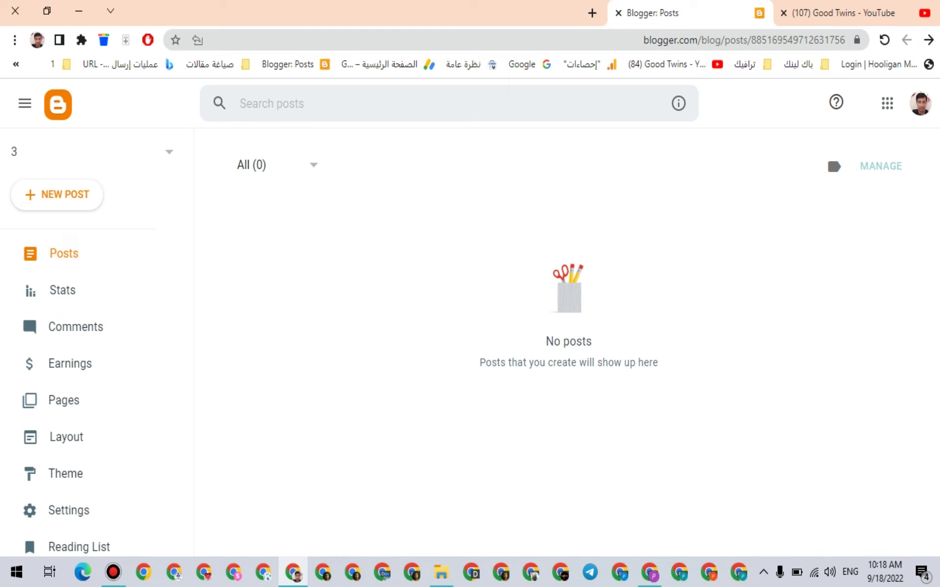
scroll(83, 372, down, 2)
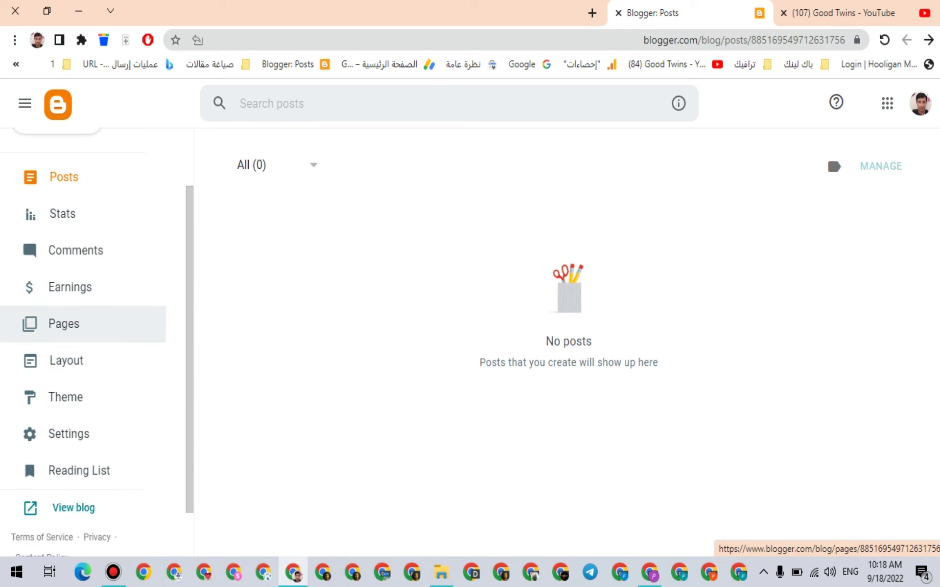
click(64, 323)
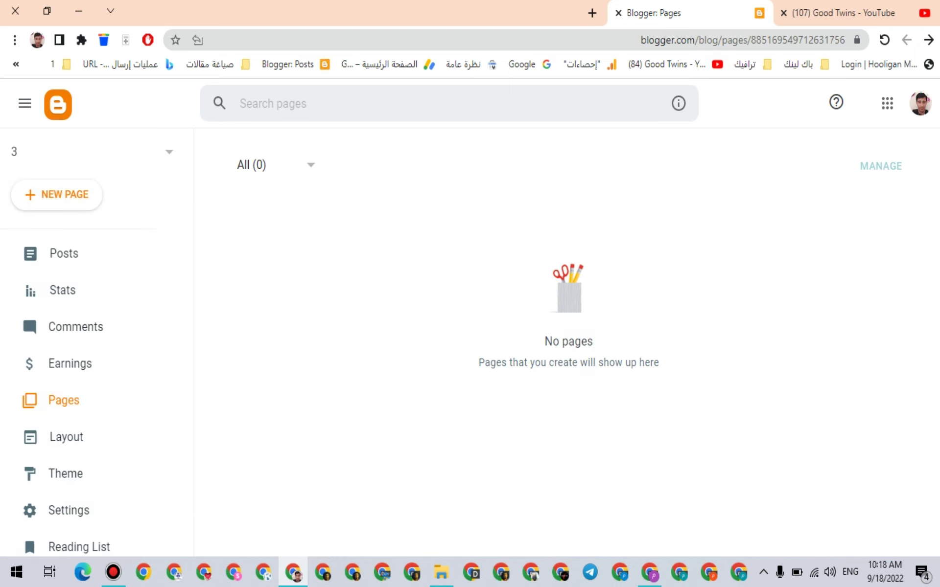
click(56, 195)
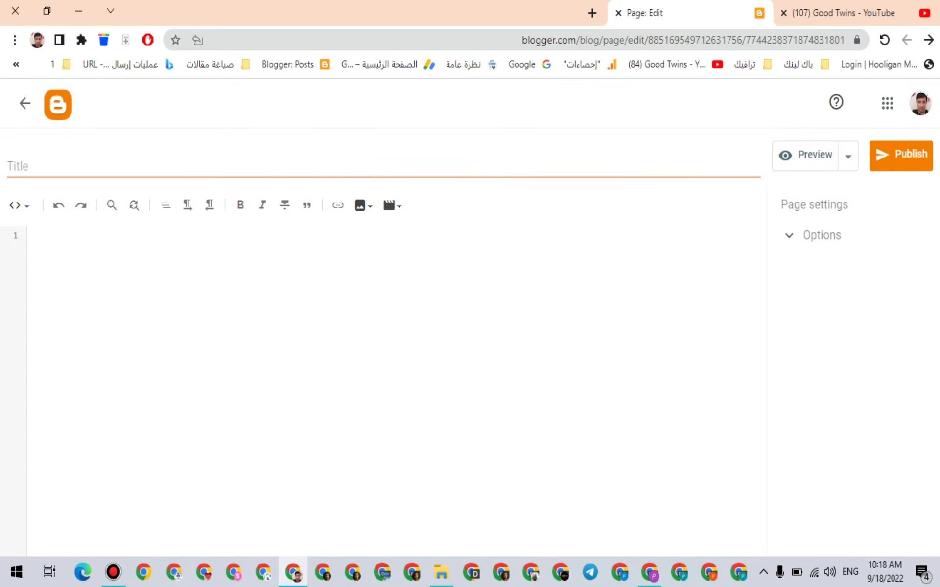
click(24, 103)
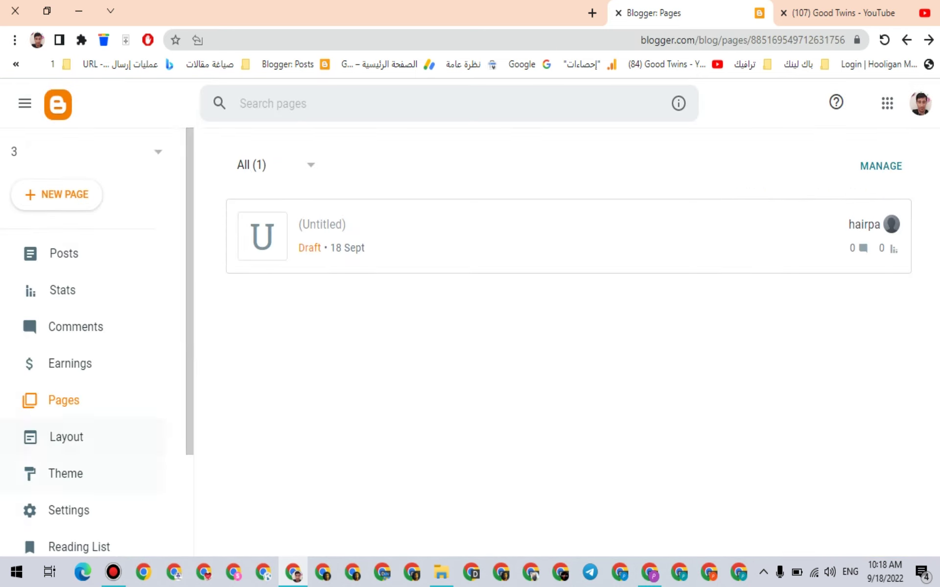
- Enable custom robots header tags and custom robots.txt in the crawlers and indexing settings of blog 3
click(68, 376)
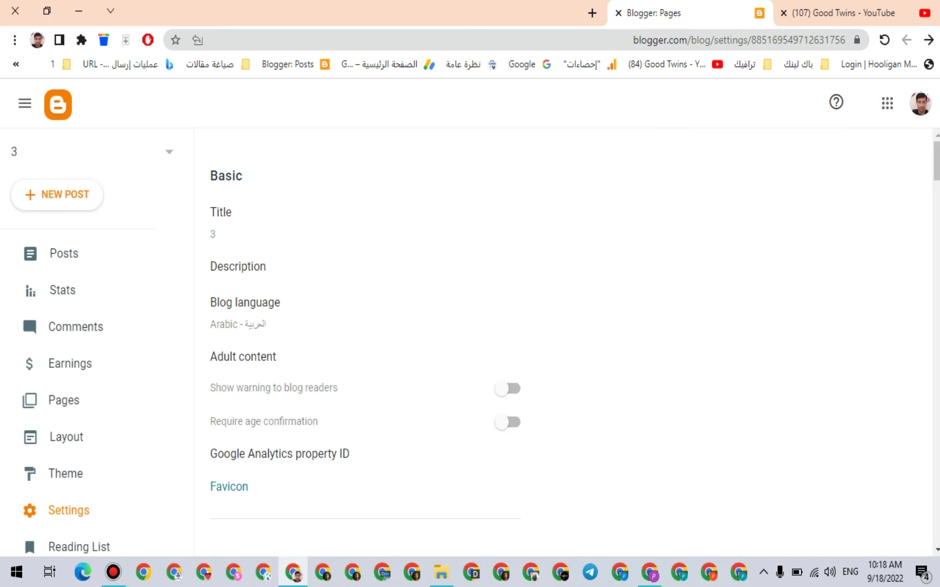
scroll(568, 335, down, 15)
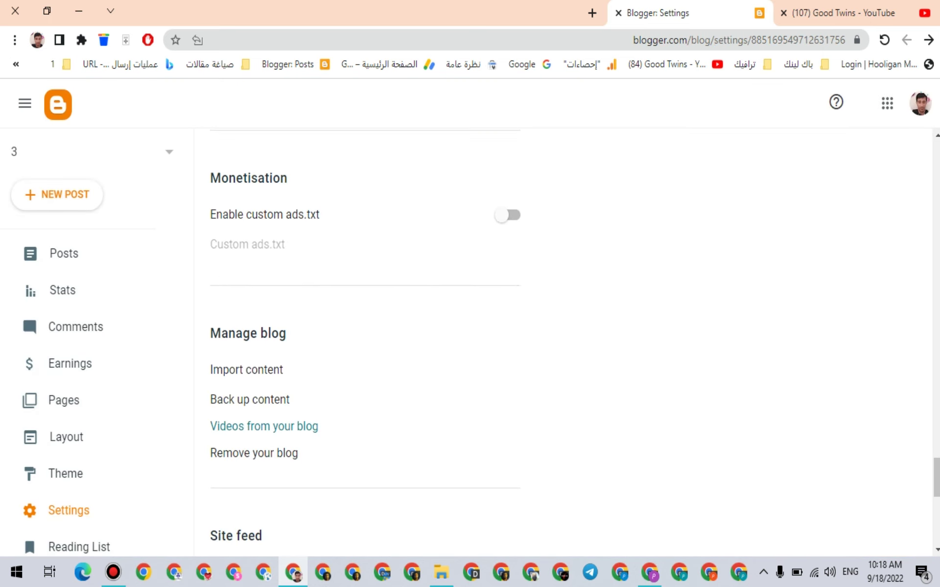
scroll(507, 288, up, 5)
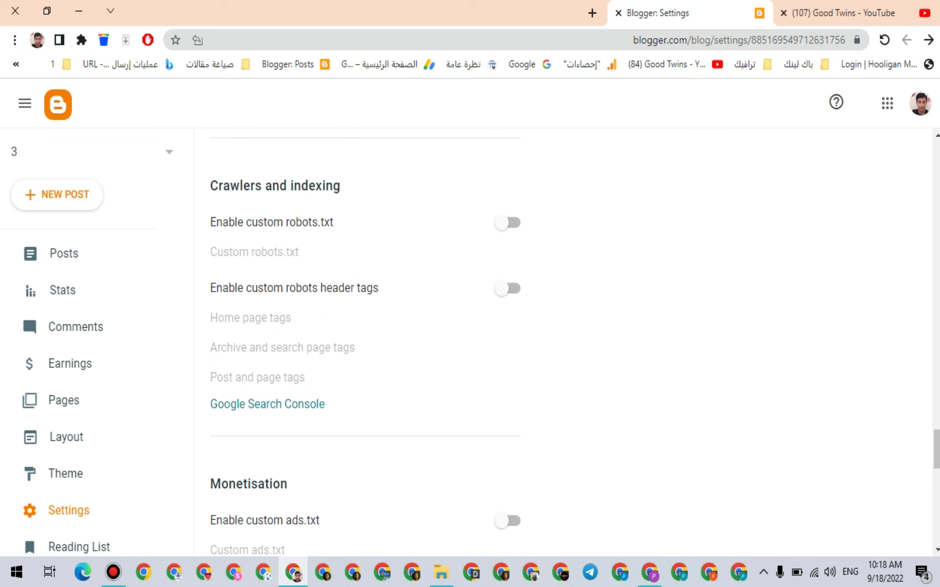
click(507, 288)
click(508, 223)
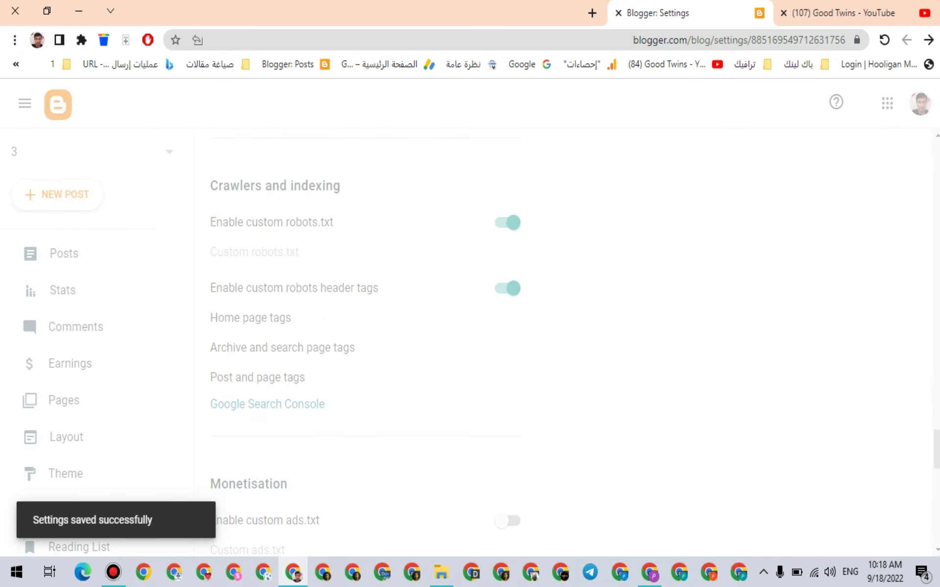
- Turn on the all and noodp custom robot tags for the home page and save them
click(250, 318)
click(569, 182)
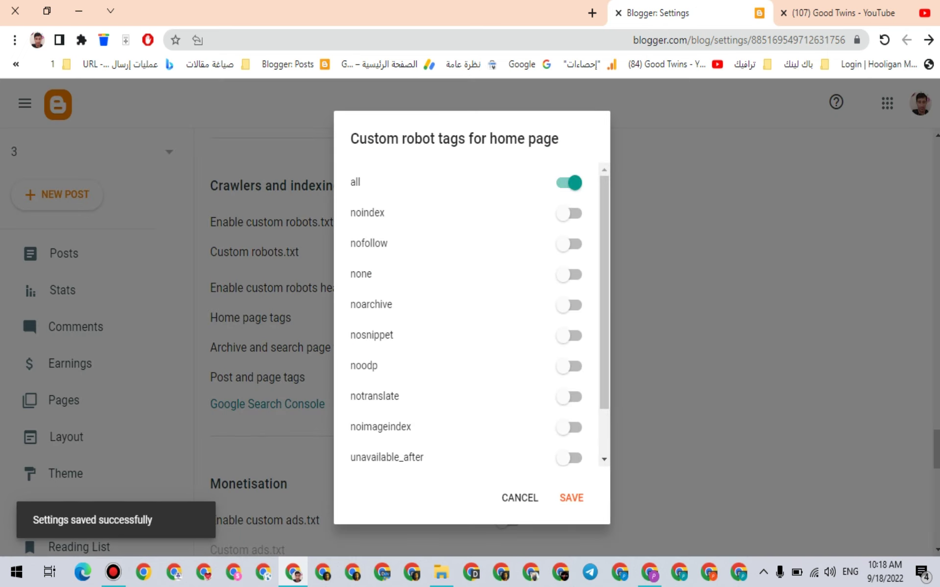
click(568, 366)
click(571, 498)
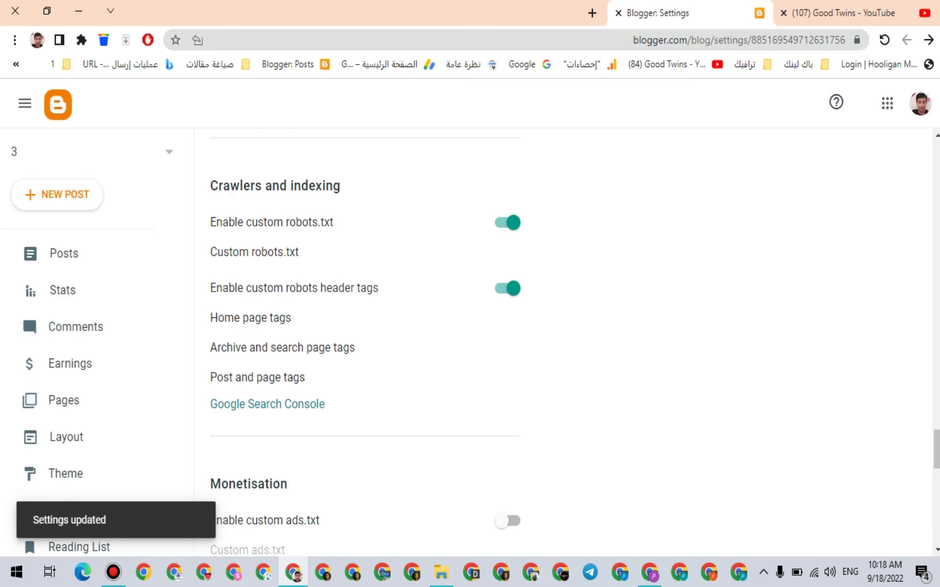
- Turn on the noindex and noodp custom robot tags for archive and search pages and save them
click(282, 348)
click(569, 213)
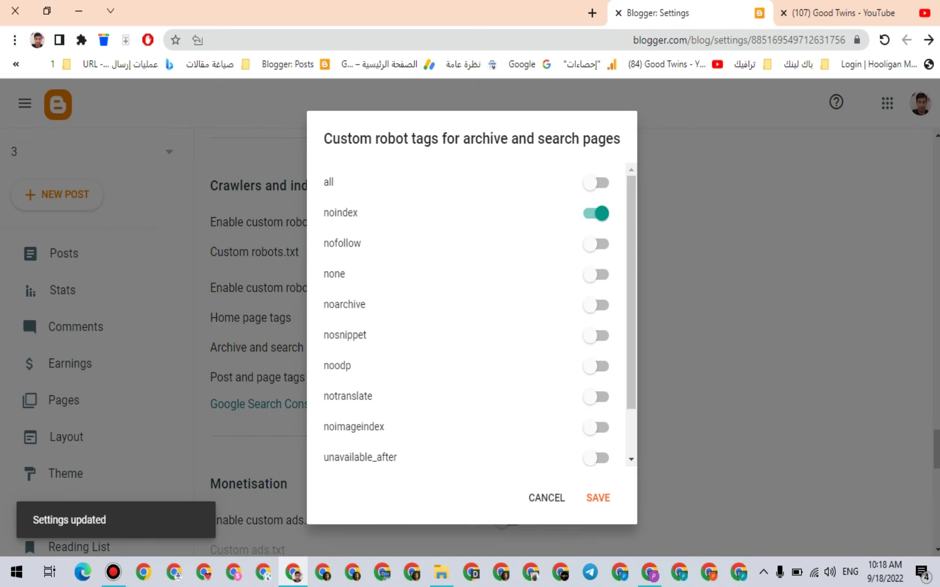
click(595, 367)
click(597, 498)
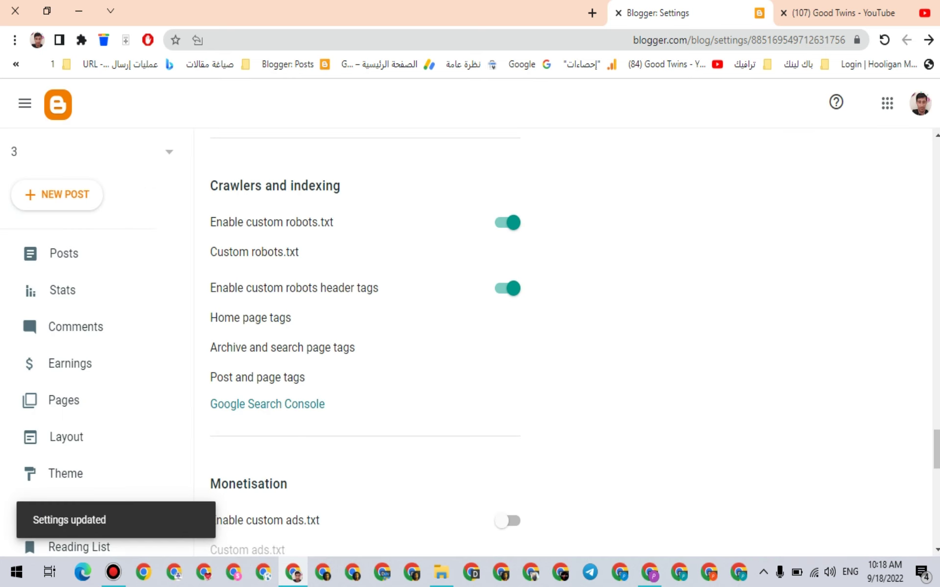
- Turn on the all and noodp custom robot tags for posts and pages and save them
click(257, 377)
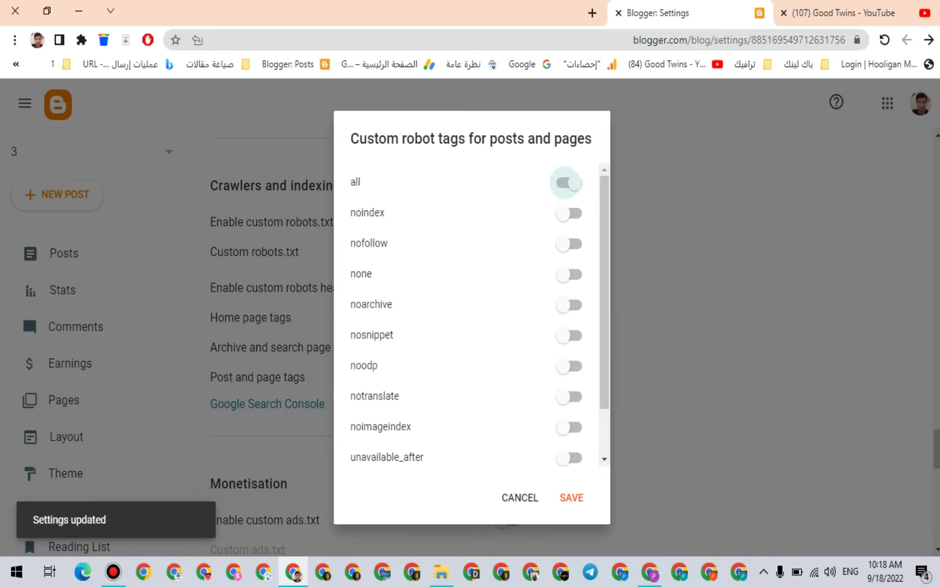
click(569, 182)
click(569, 366)
click(571, 497)
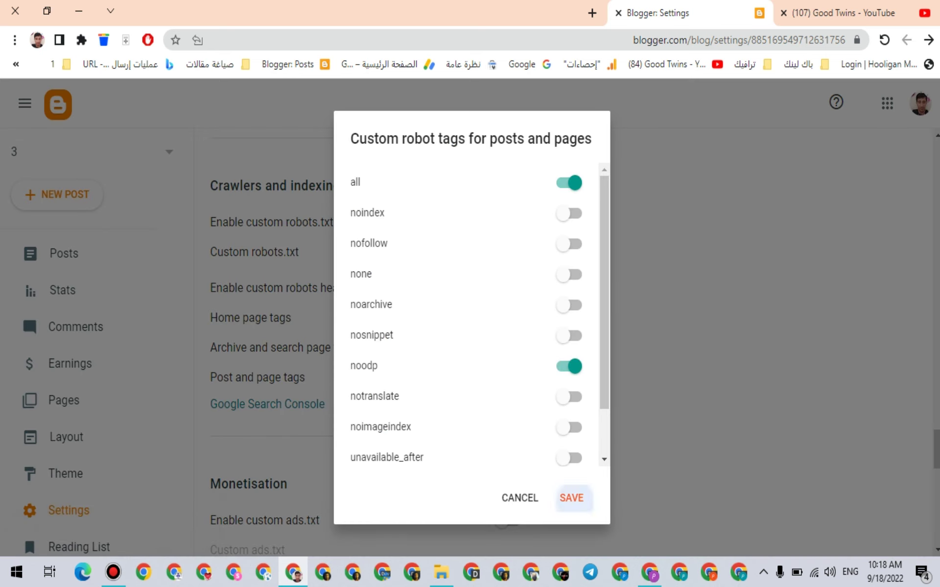
- Enable the search description under the meta tags settings and open the untitled draft page for editing
scroll(469, 343, up, 8)
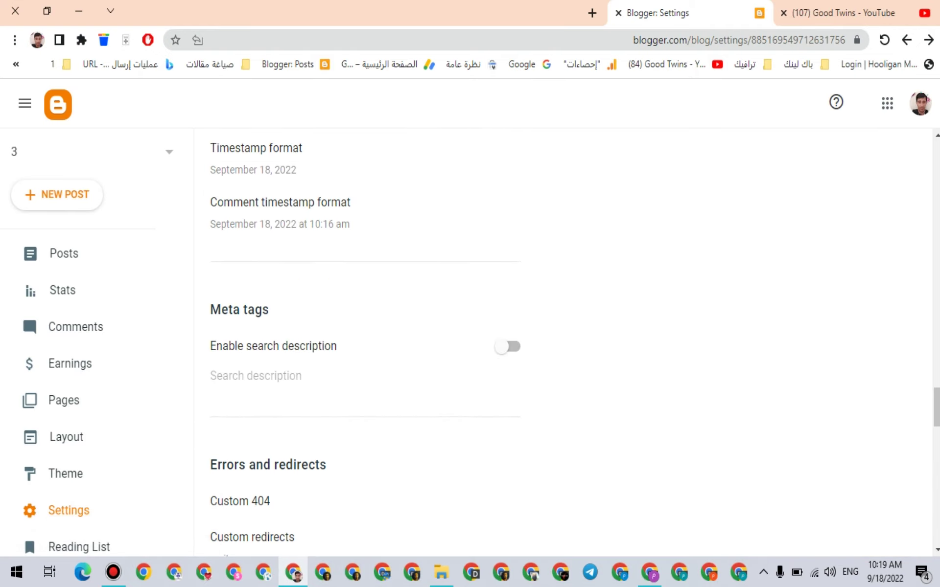
click(508, 346)
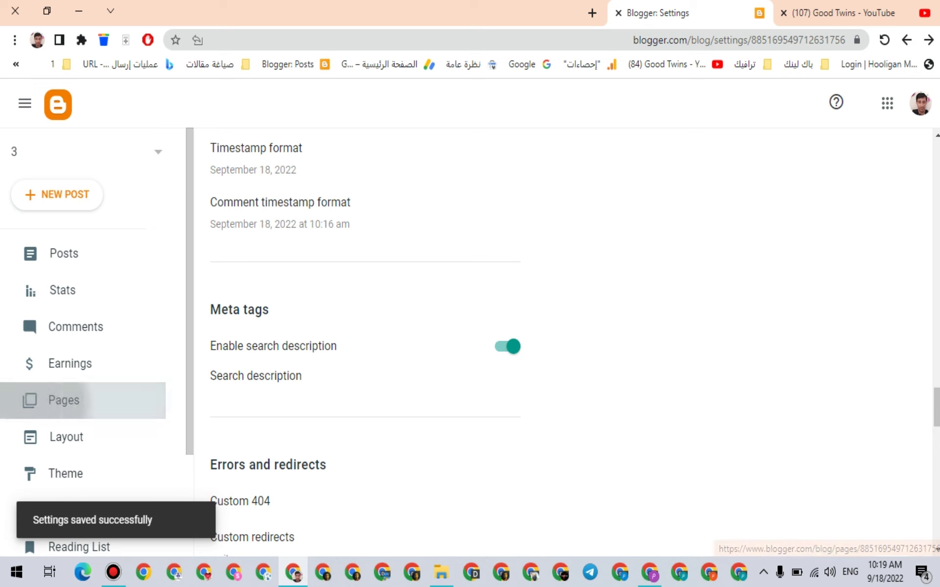
click(63, 400)
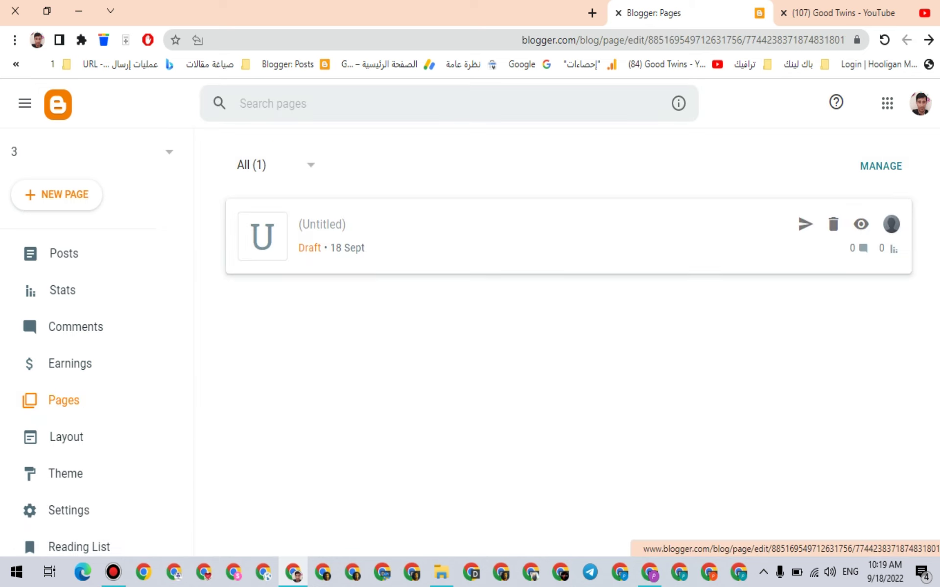
click(322, 224)
- Disallow reader comments on the draft page and set its custom robot tags to noindex and noodp
click(822, 278)
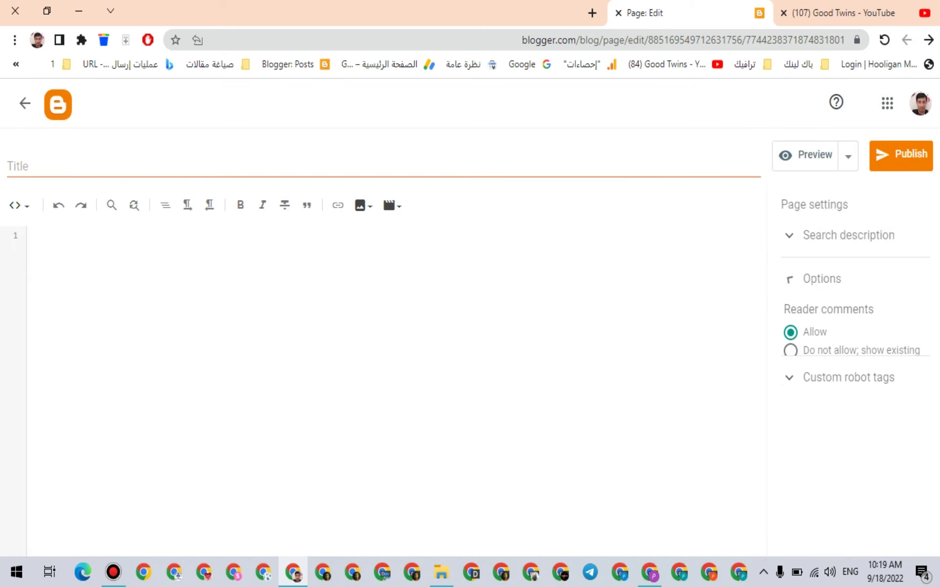
click(790, 369)
click(849, 414)
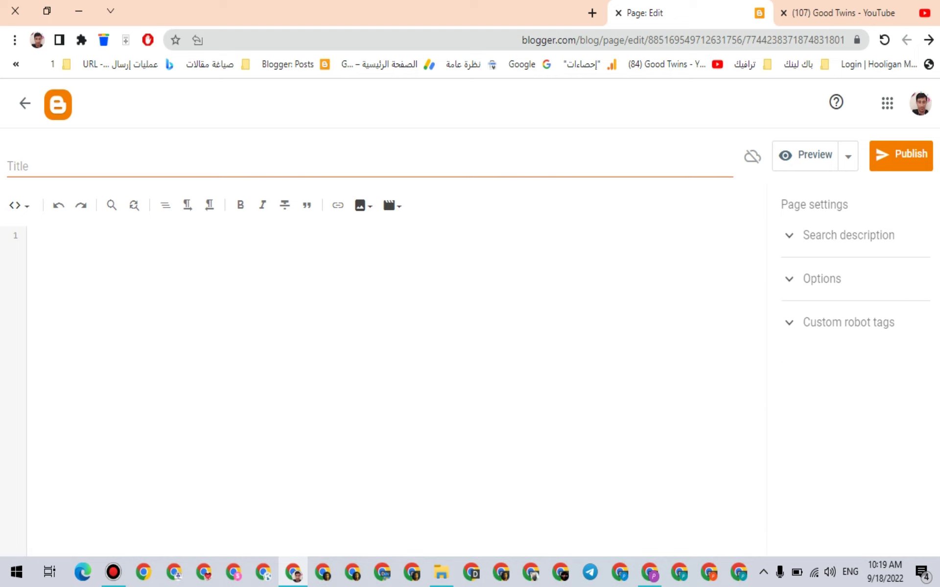
click(787, 419)
scroll(832, 441, down, 3)
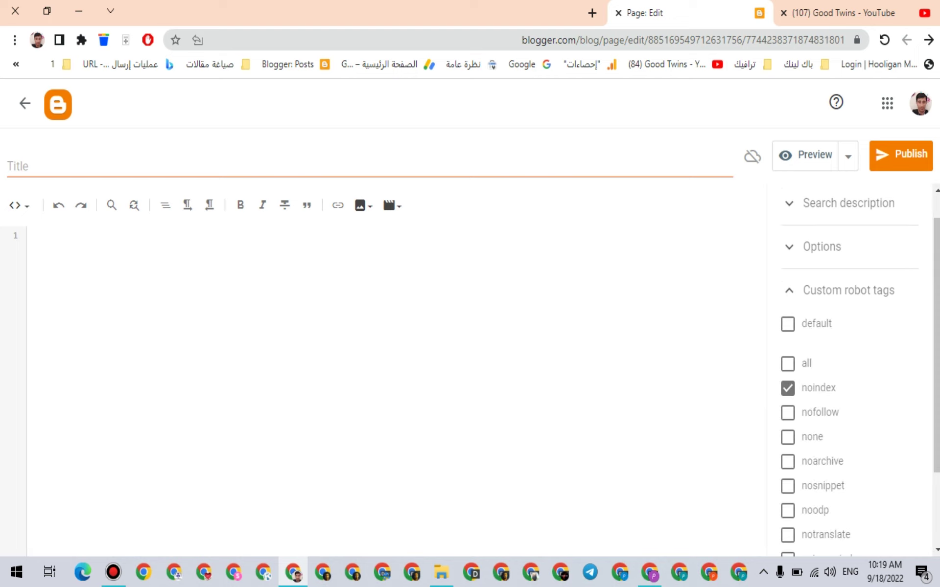
click(788, 542)
scroll(832, 441, up, 3)
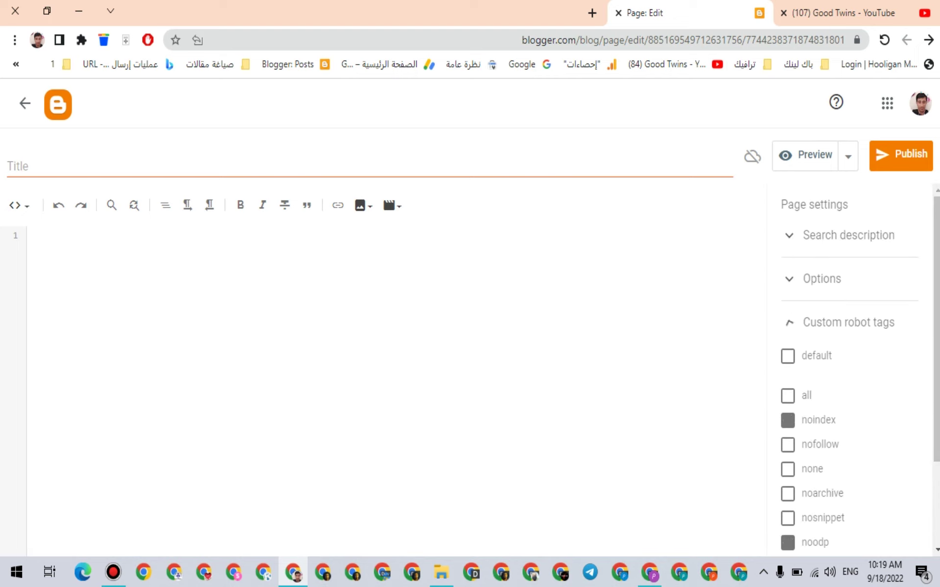
click(848, 322)
- Paste the copied generator code into the HTML body of the draft page and return to its first line
click(30, 236)
right_click(30, 255)
key(Escape)
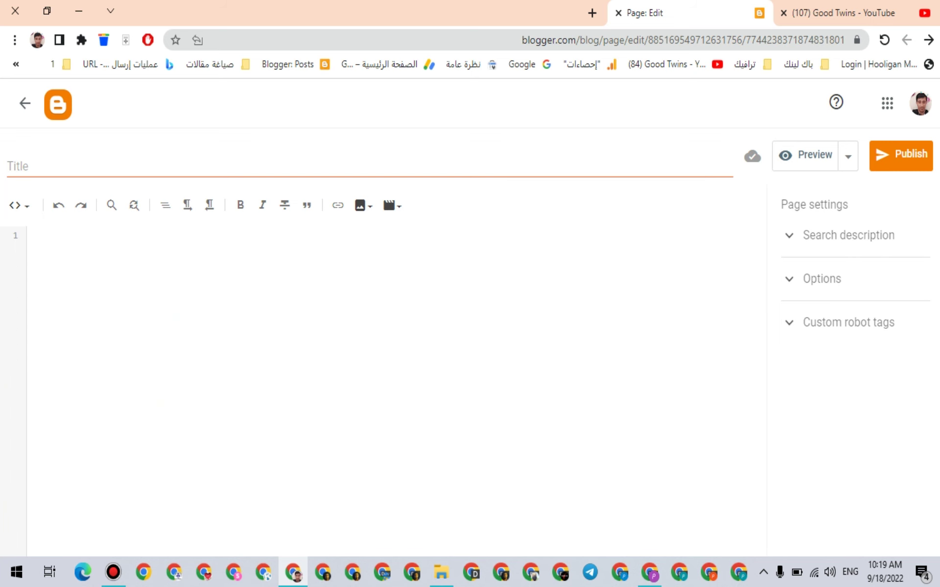
key(ctrl+v)
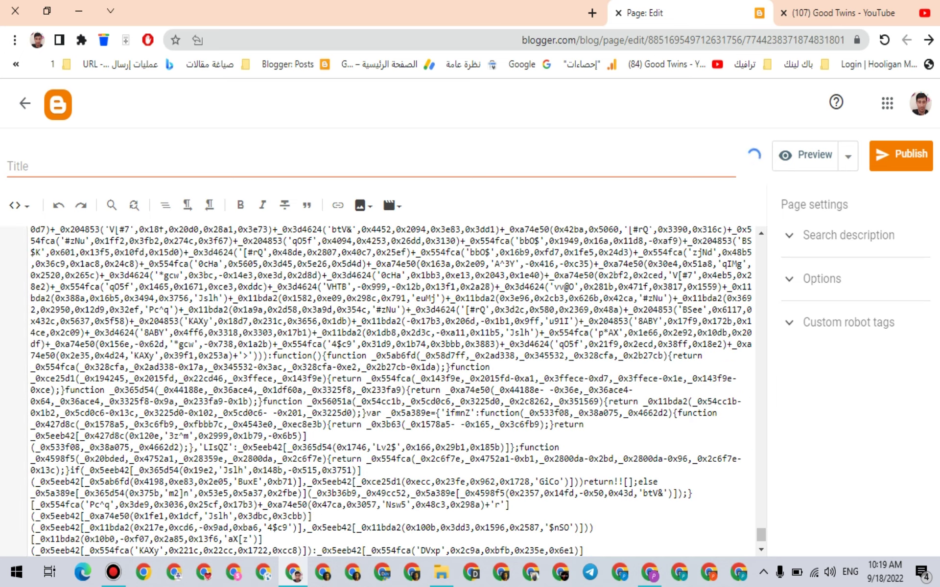
key(ctrl+Home)
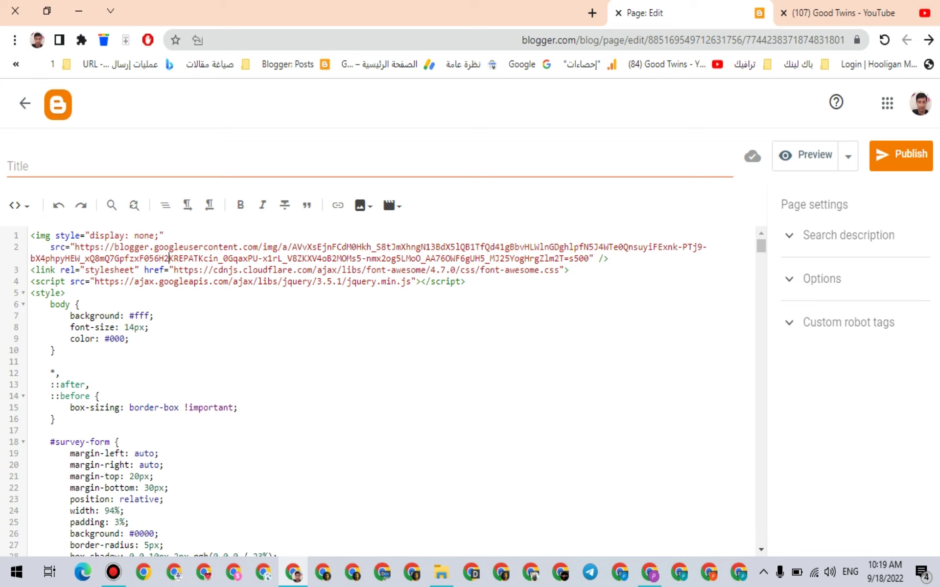
- Open the Blogger master page generator page of joker0o.xyz in a new browser tab
click(8, 167)
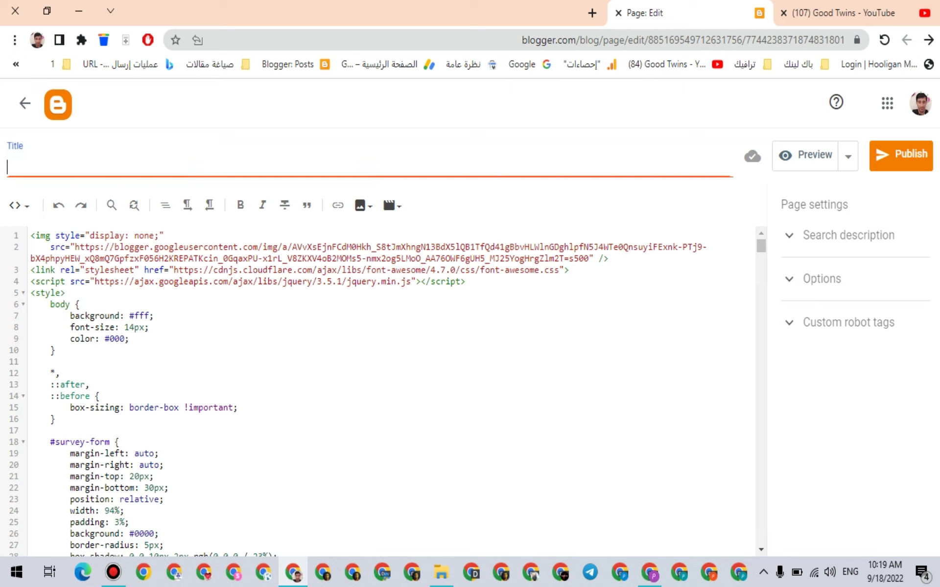
click(592, 13)
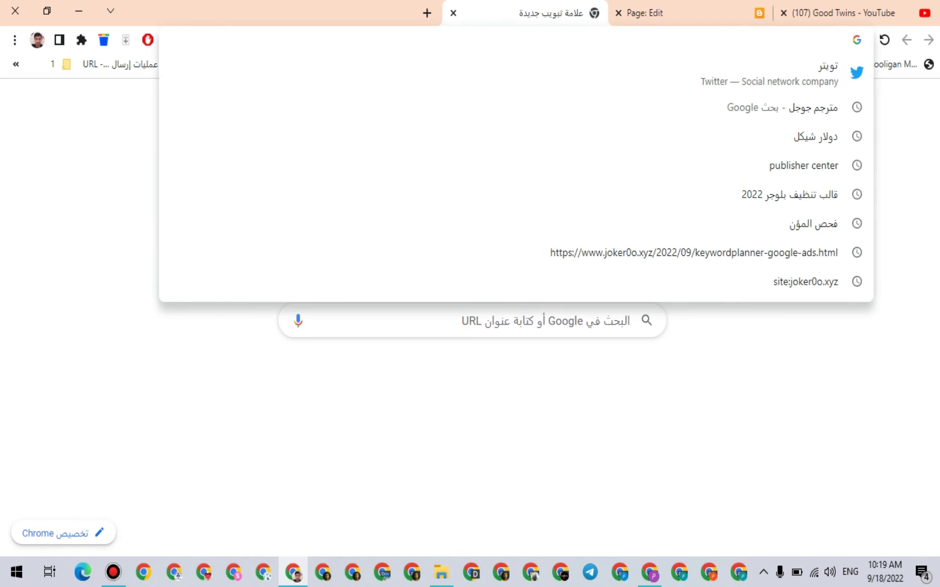
text(joker0o.xyz)
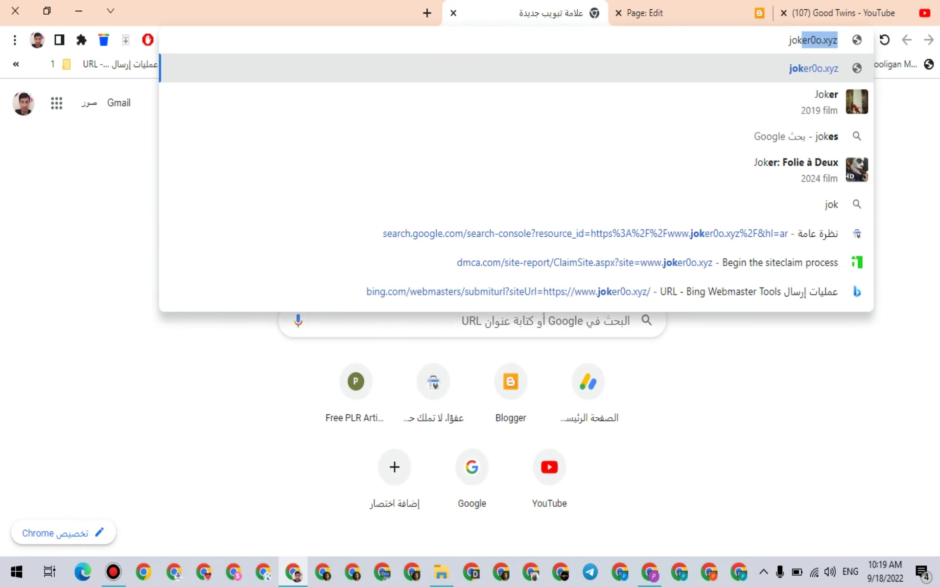
key(Return)
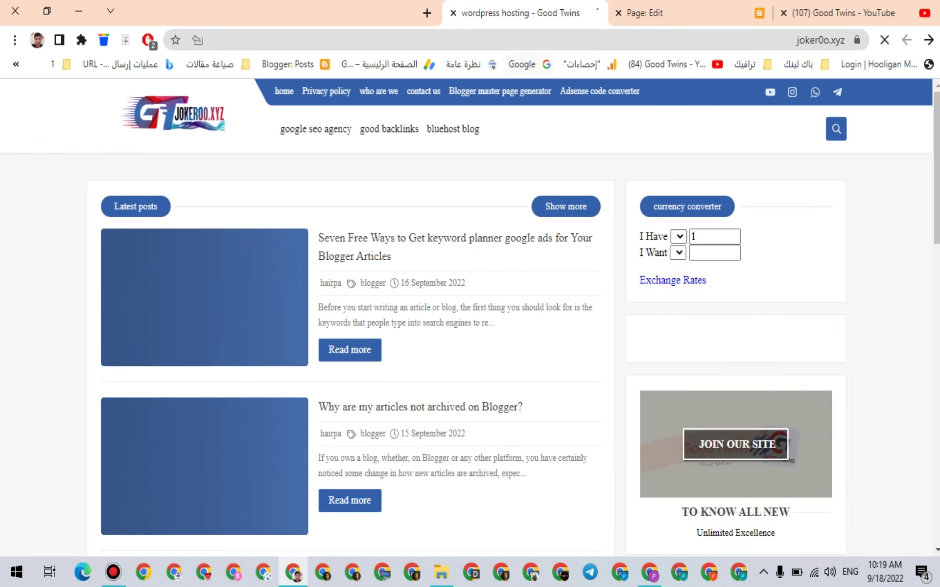
click(499, 91)
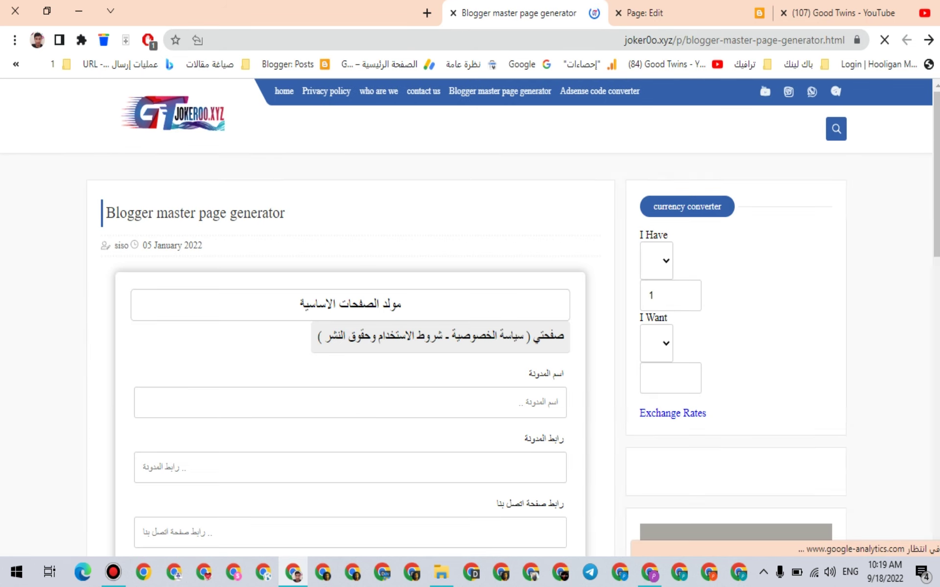
- Copy the heading Blogger master page generator from the joker0o.xyz page and paste it as the draft page's title
drag(285, 232, 104, 232)
right_click(261, 232)
click(205, 240)
key(ctrl+shift+Tab)
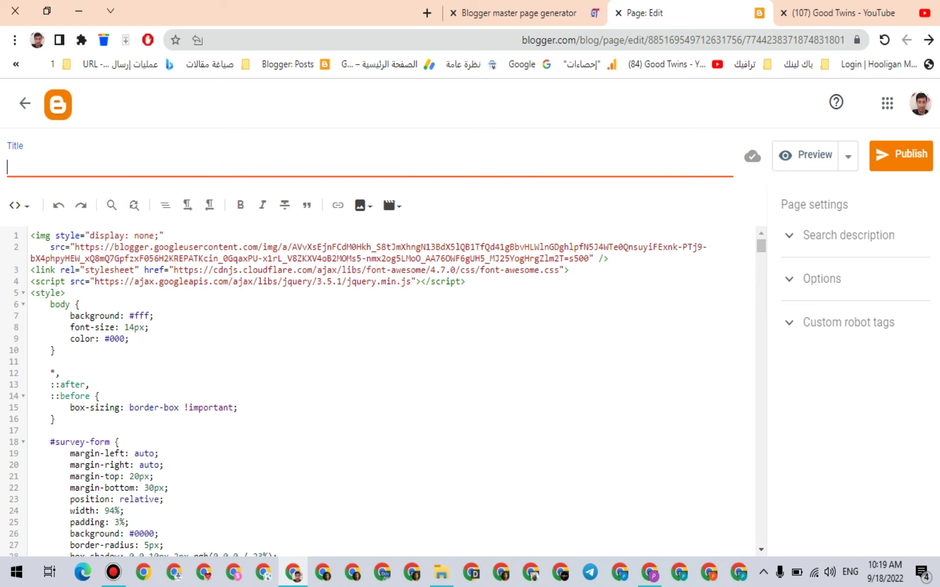
right_click(351, 168)
click(294, 285)
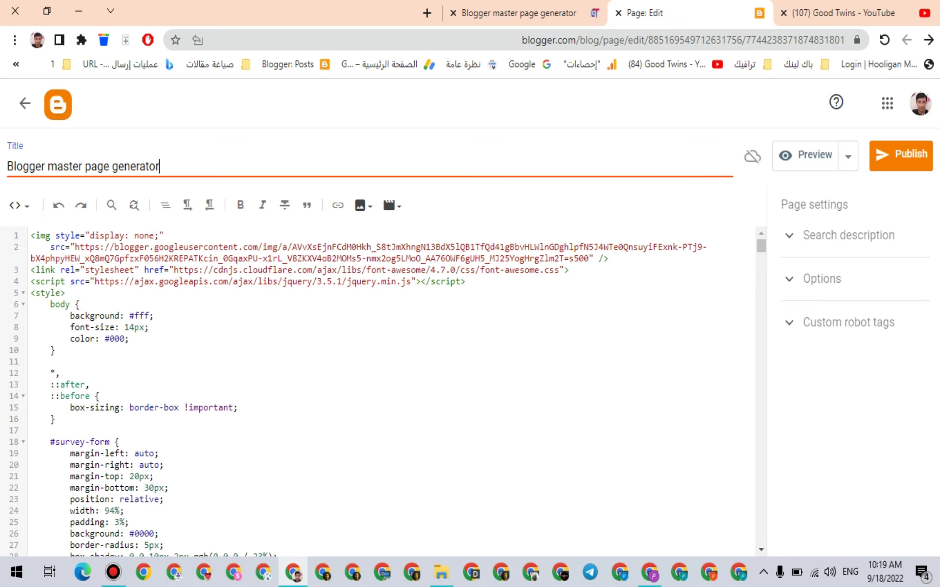
- Publish the Blogger master page generator page to blog 3 and close the joker0o.xyz tab
click(901, 155)
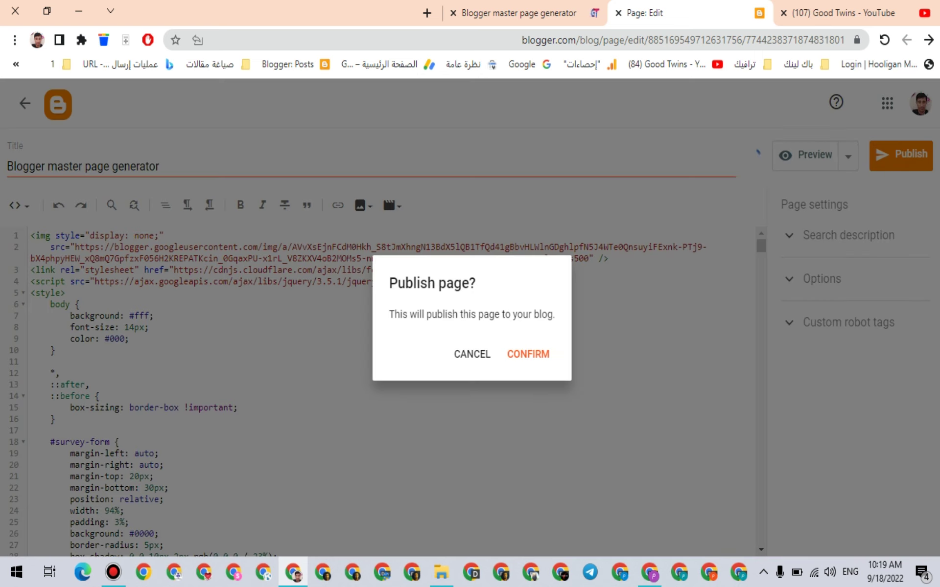
click(528, 354)
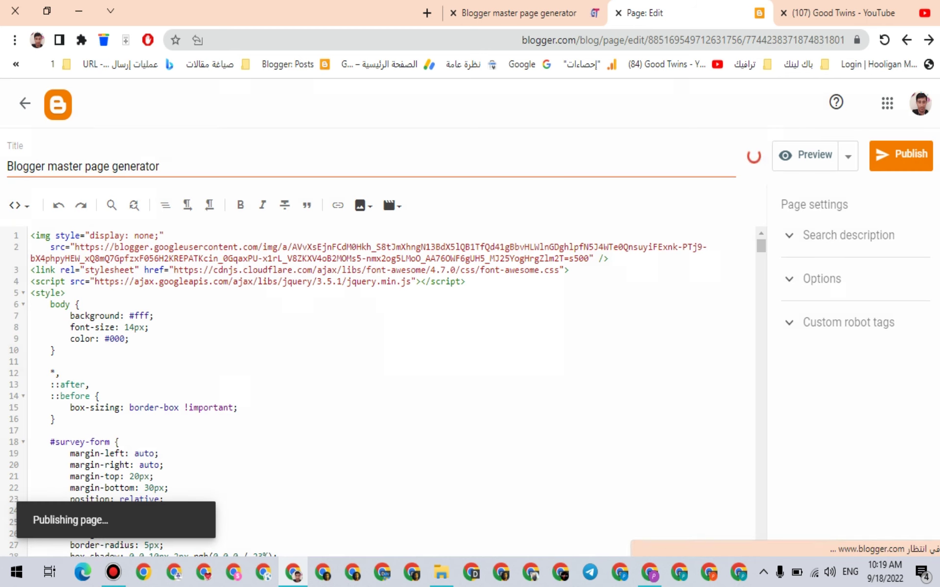
click(454, 13)
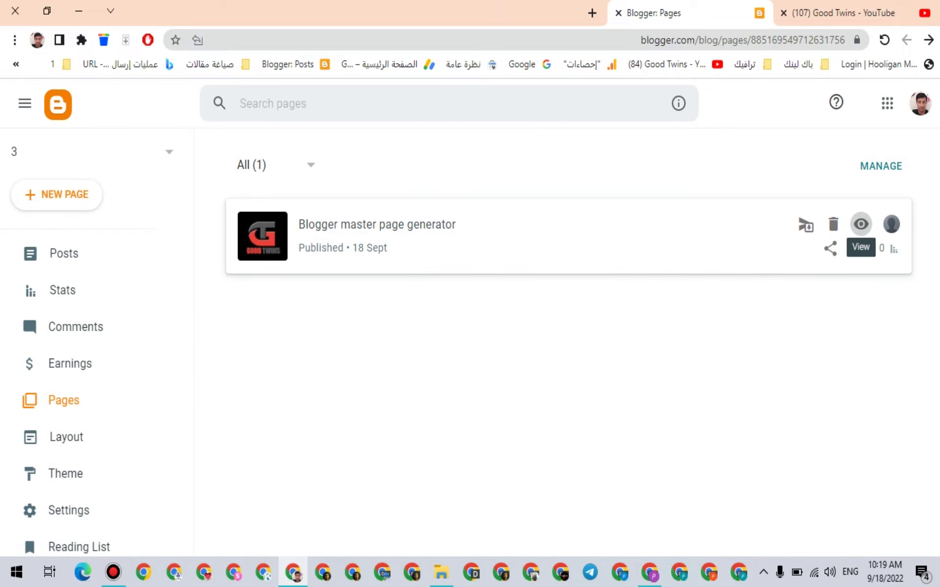
- View the published Blogger master page generator page from the page list and close its browser tab
click(860, 224)
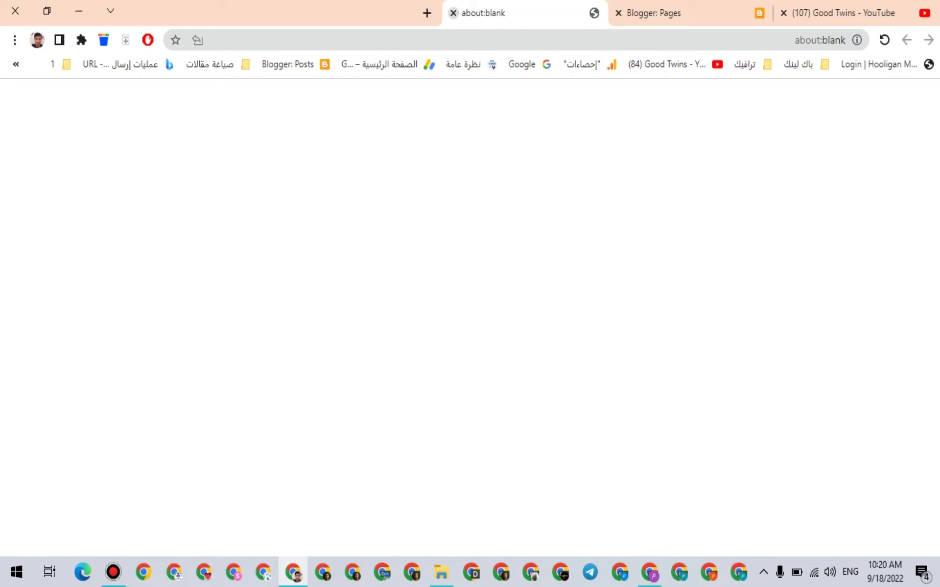
click(654, 12)
click(860, 224)
click(453, 13)
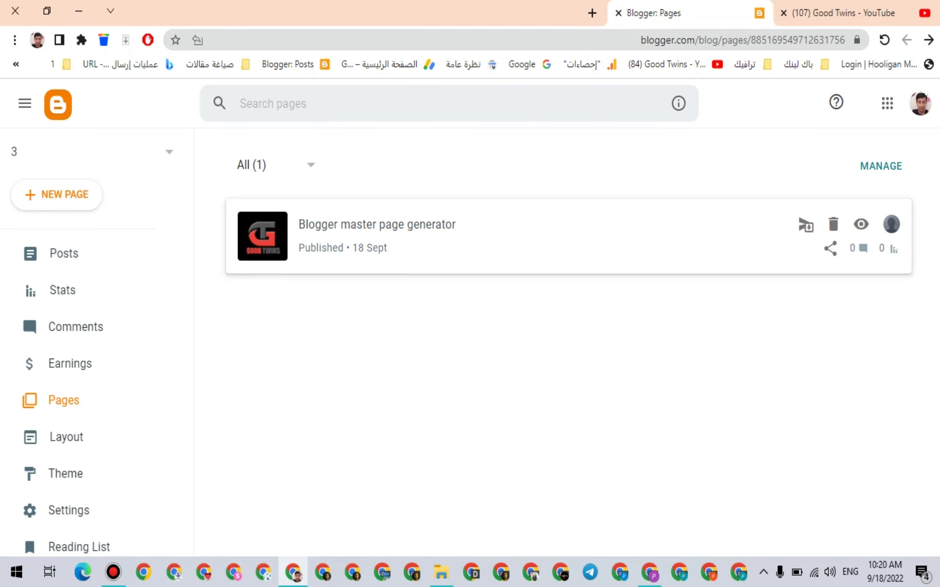
- Delete all HTML code from the published Blogger master page generator page, save the change and view the live page
click(377, 224)
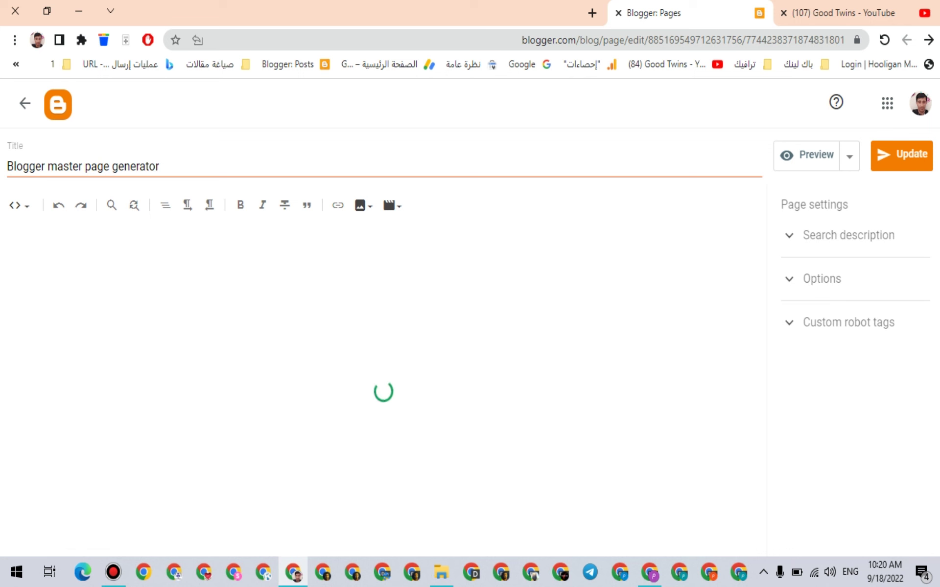
right_click(128, 338)
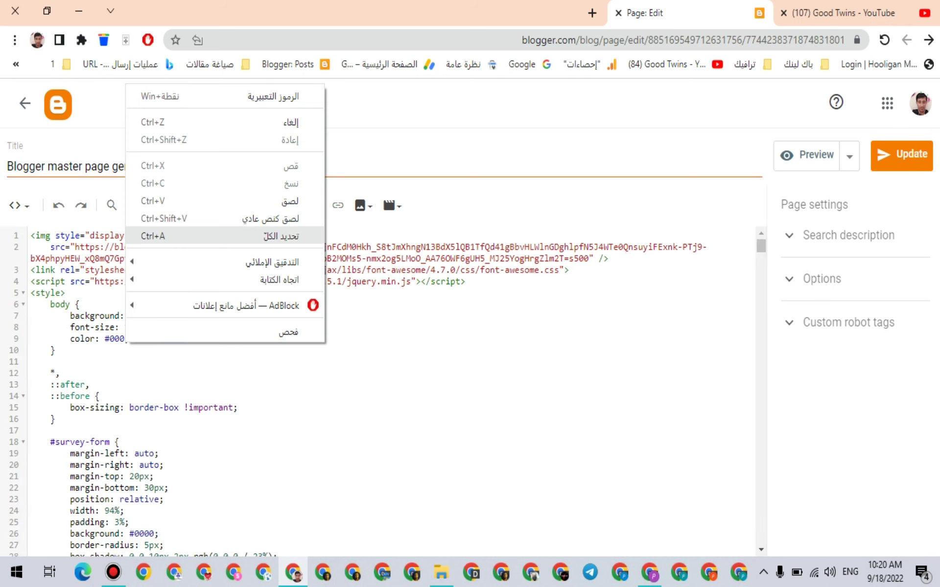
key(Escape)
key(ctrl+a)
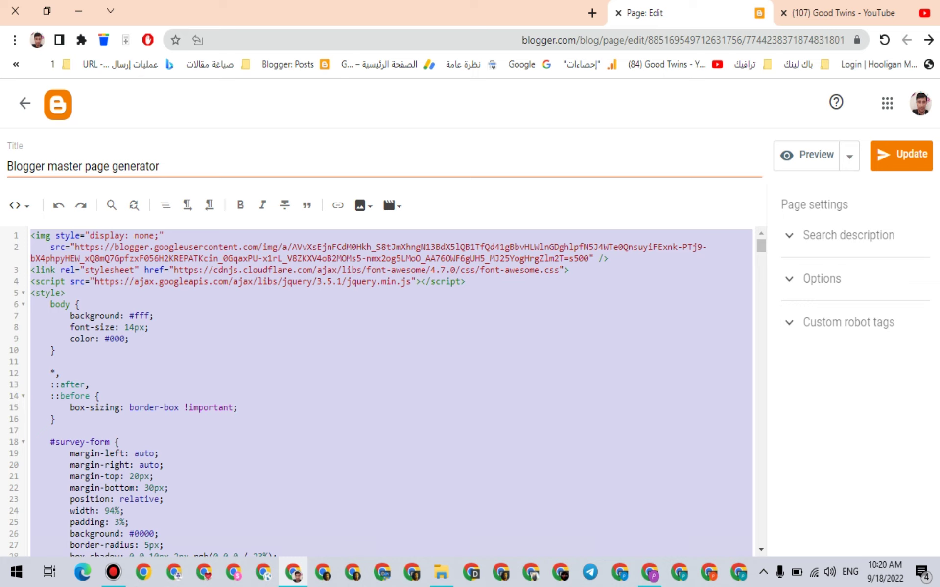
key(Delete)
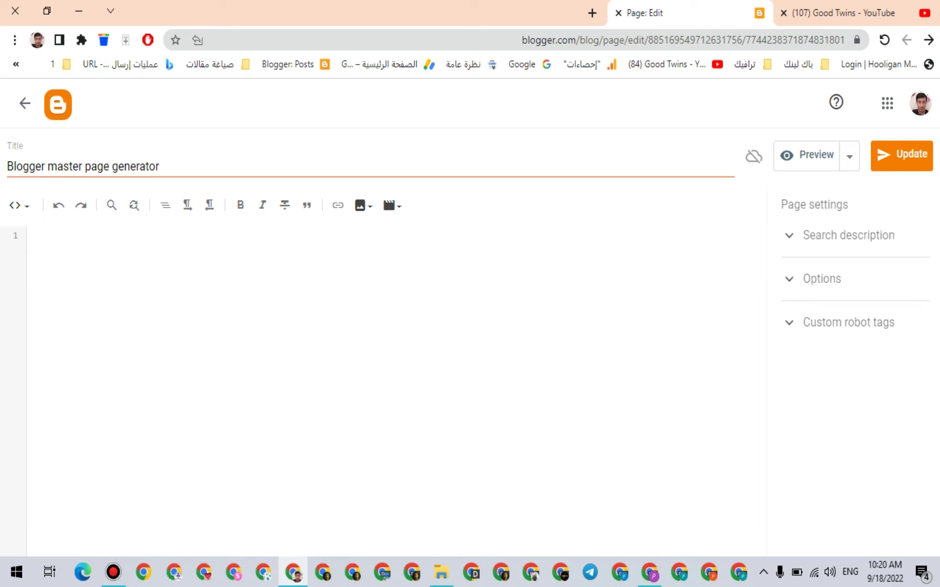
key(ctrl+s)
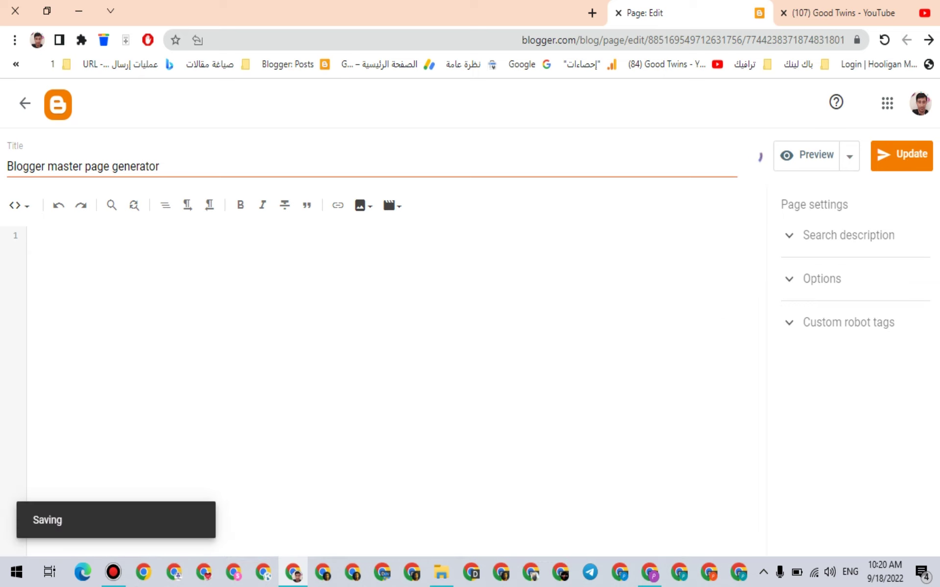
click(24, 103)
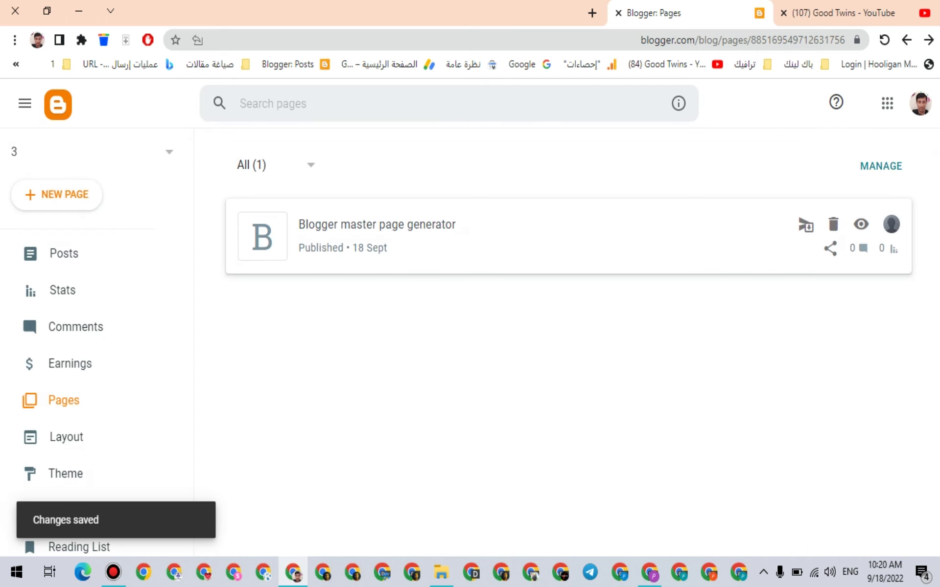
click(861, 223)
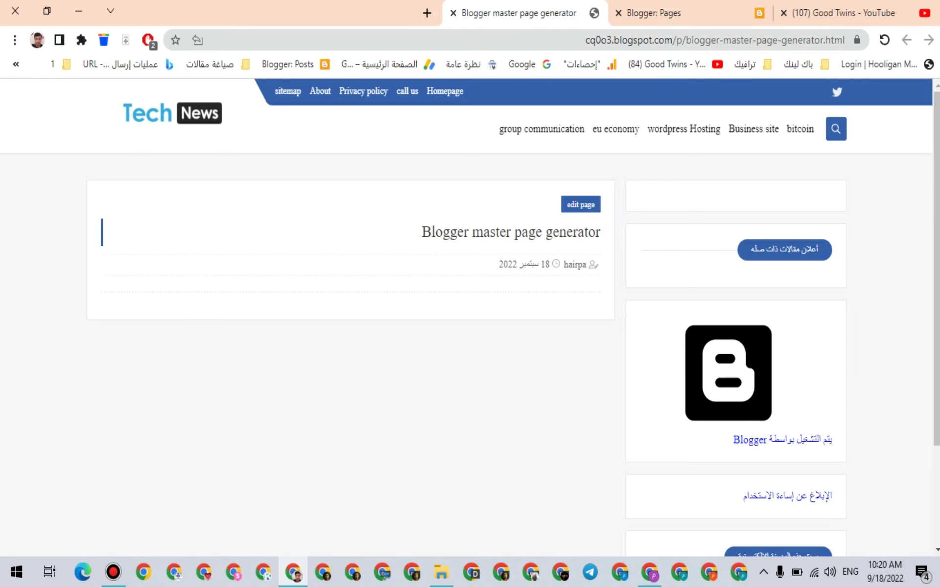
- Open the Blogger master page generator page for editing and copy all the generator code from the Notepad file
click(654, 13)
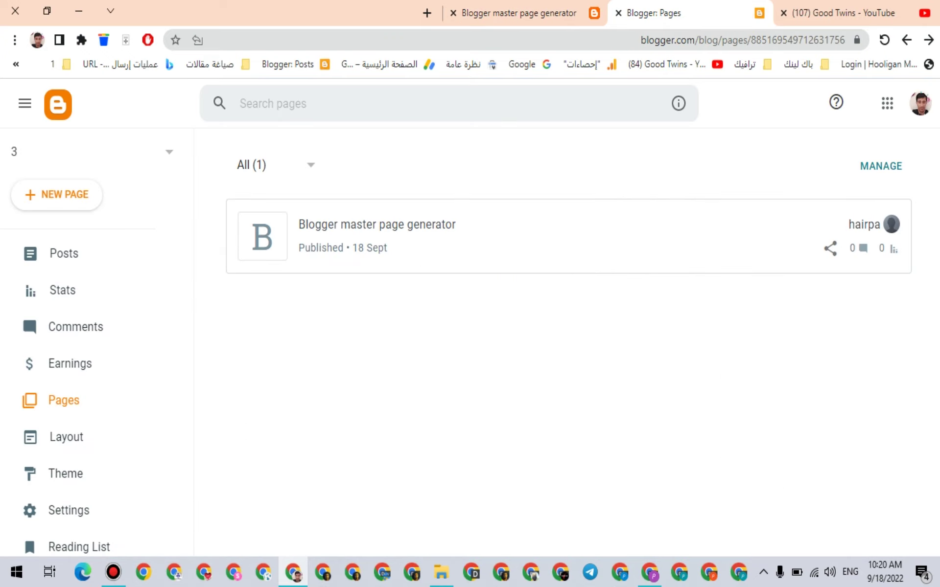
click(377, 224)
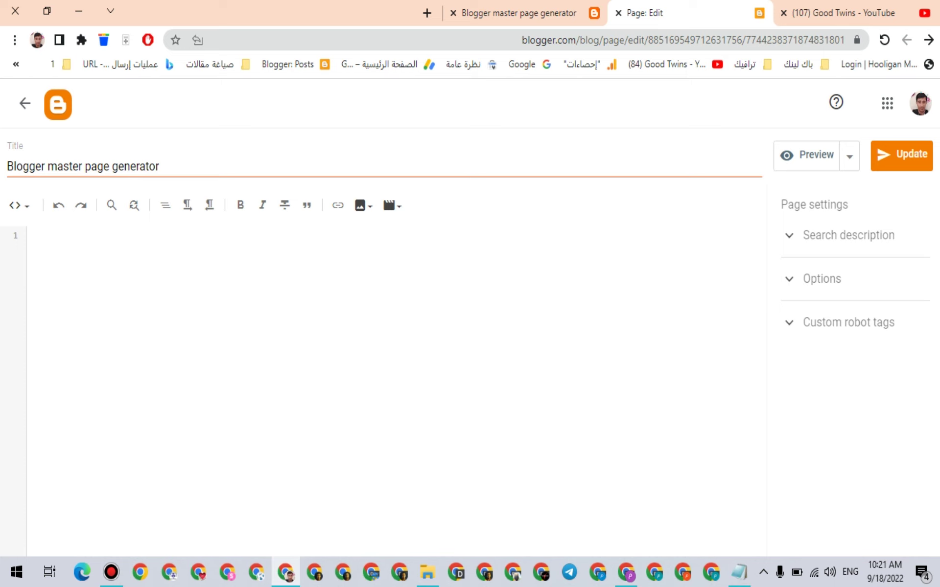
click(739, 572)
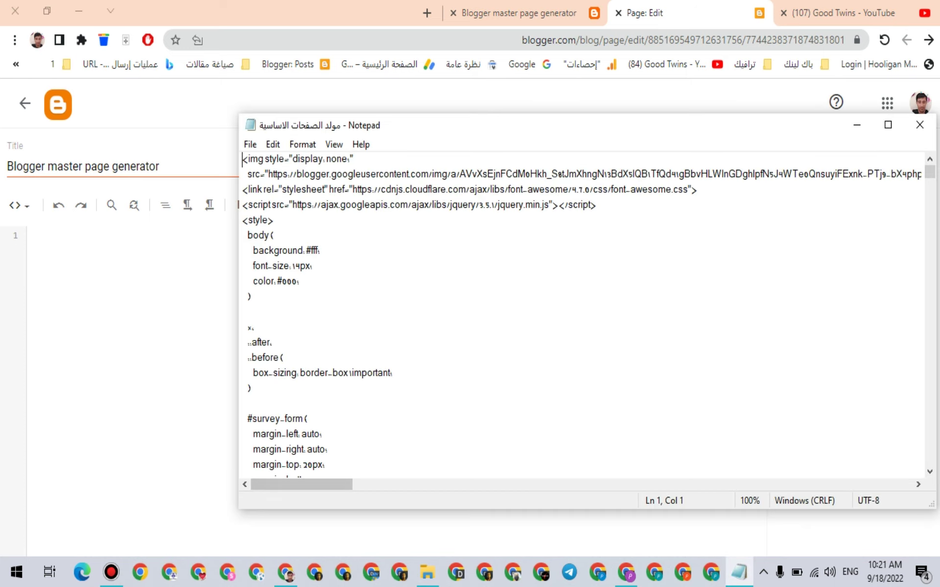
right_click(558, 147)
click(598, 251)
right_click(529, 192)
click(562, 241)
- Paste the copied code into the empty HTML editor of the page and update the published page
click(147, 294)
right_click(201, 262)
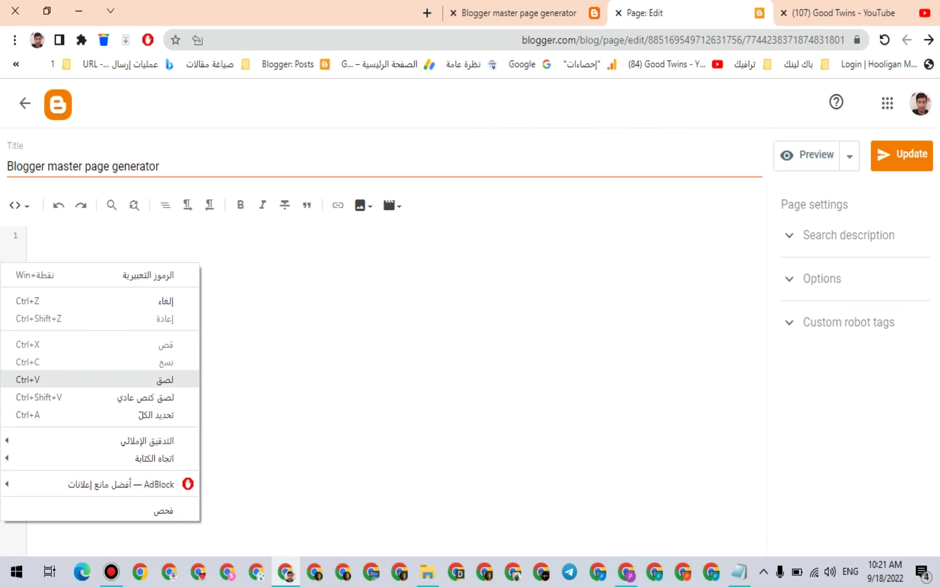
click(98, 378)
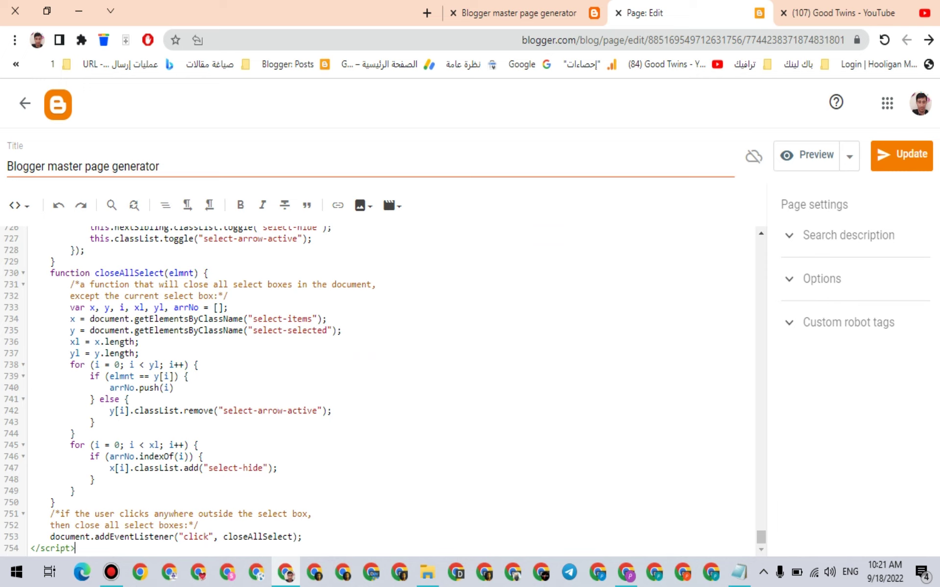
click(902, 154)
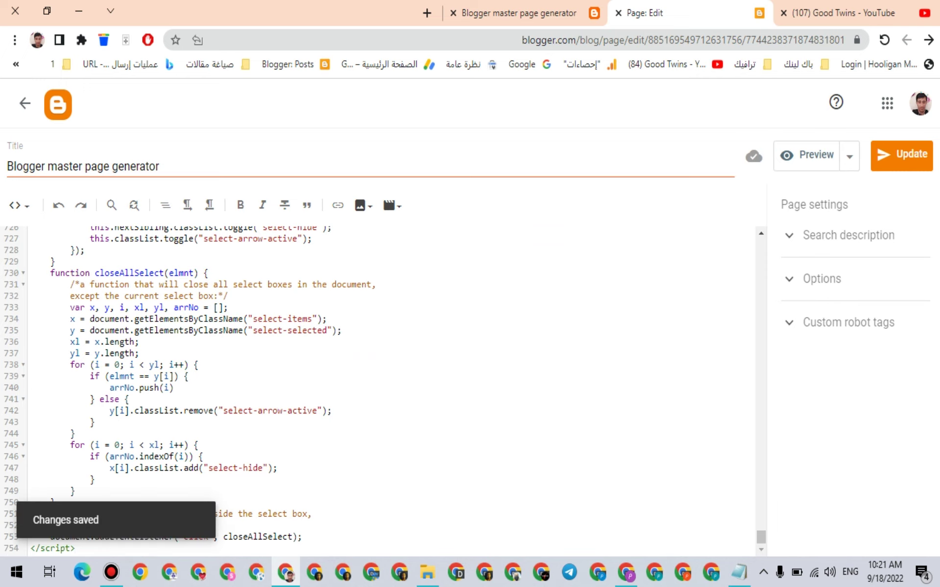
- Reload the live Blogger master page generator page and check its form from start to end
click(519, 13)
key(F5)
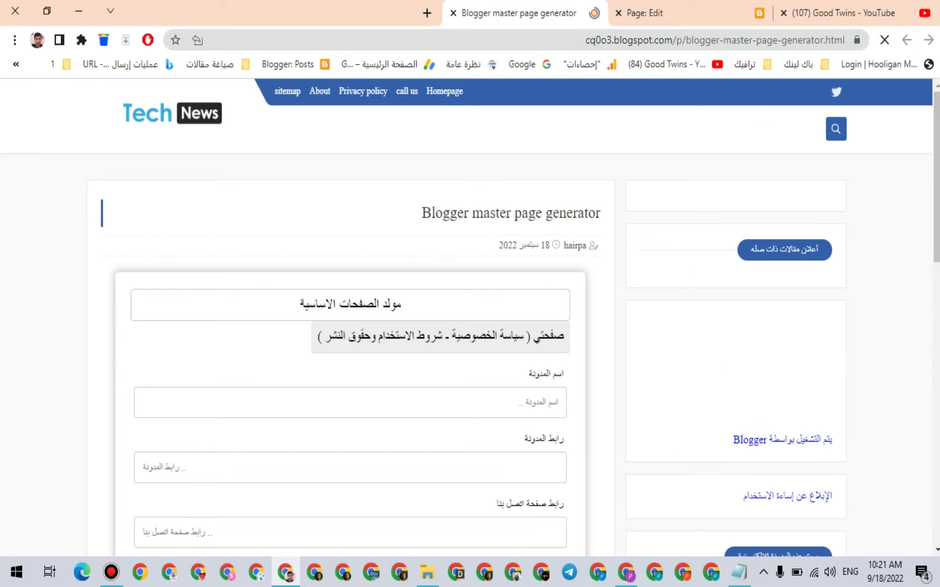
scroll(350, 342, down, 6)
scroll(349, 342, down, 15)
click(513, 353)
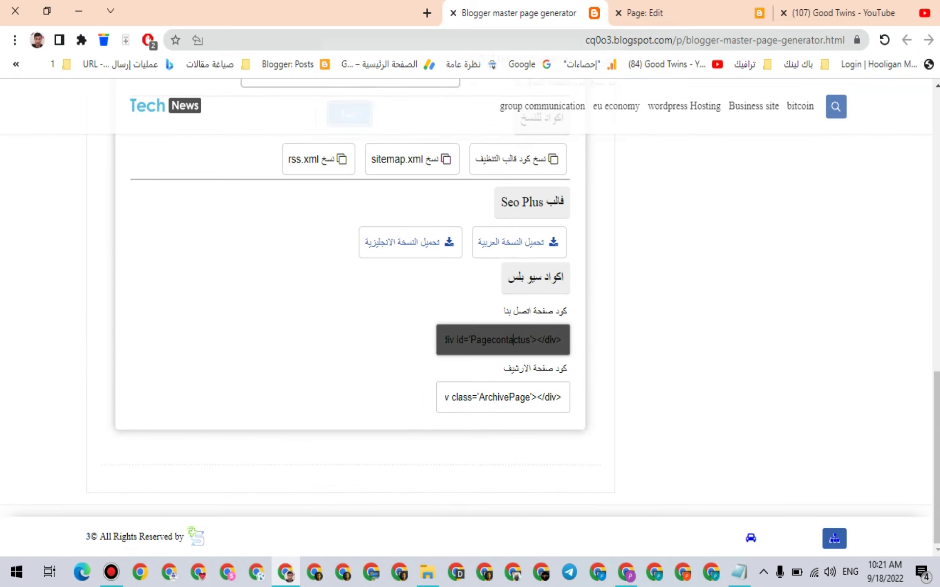
key(Return)
scroll(514, 340, up, 20)
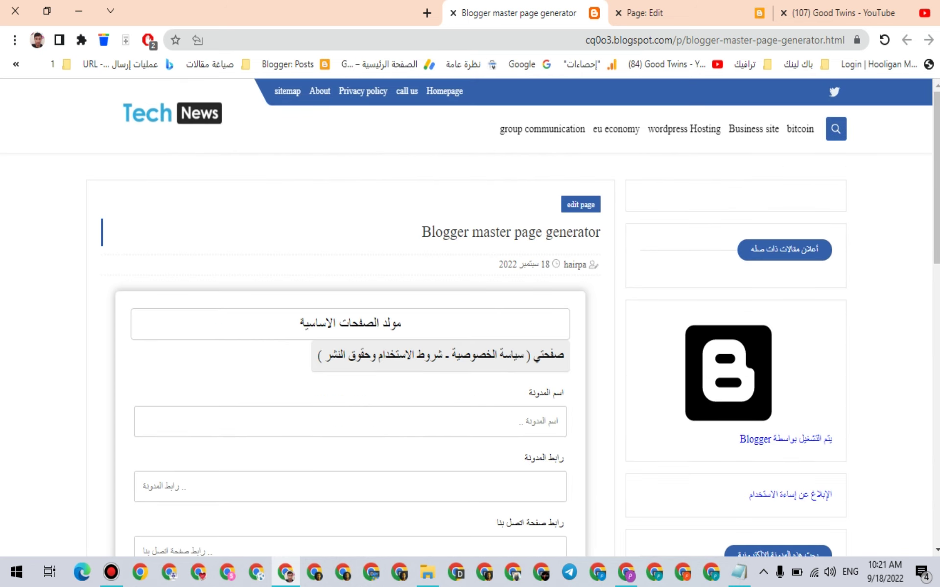
- Examine the live page's source code, close the source view and return to the page editor
key(ctrl+l)
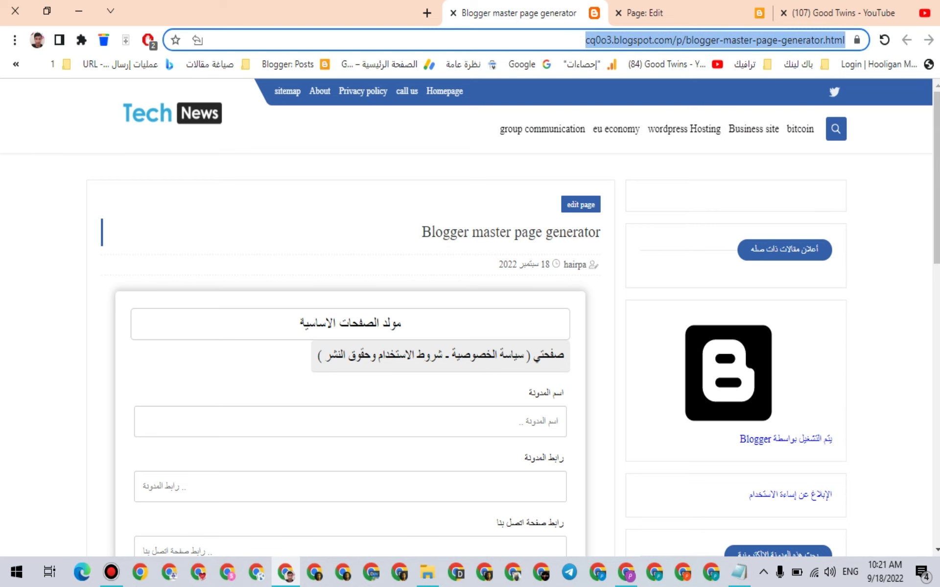
right_click(443, 166)
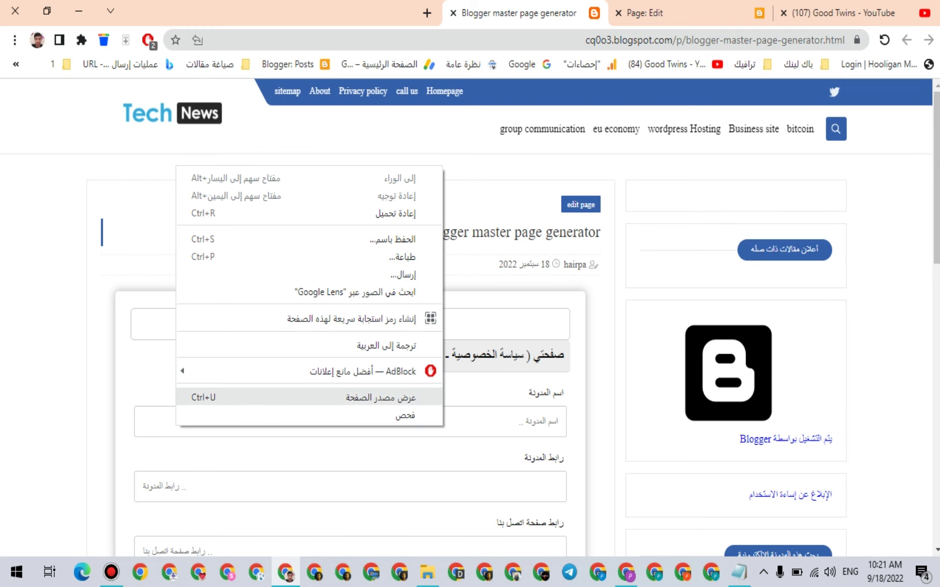
key(Return)
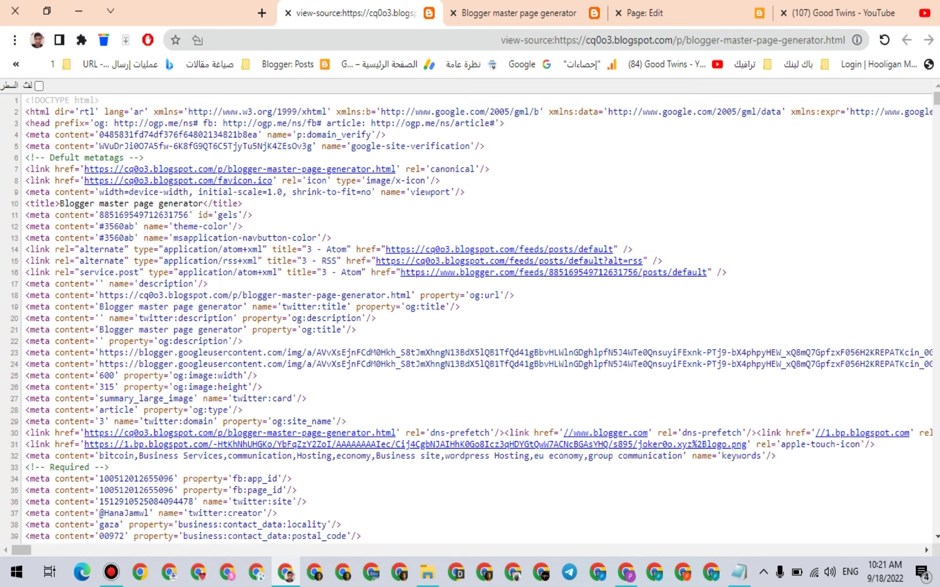
scroll(470, 314, down, 15)
scroll(470, 312, down, 20)
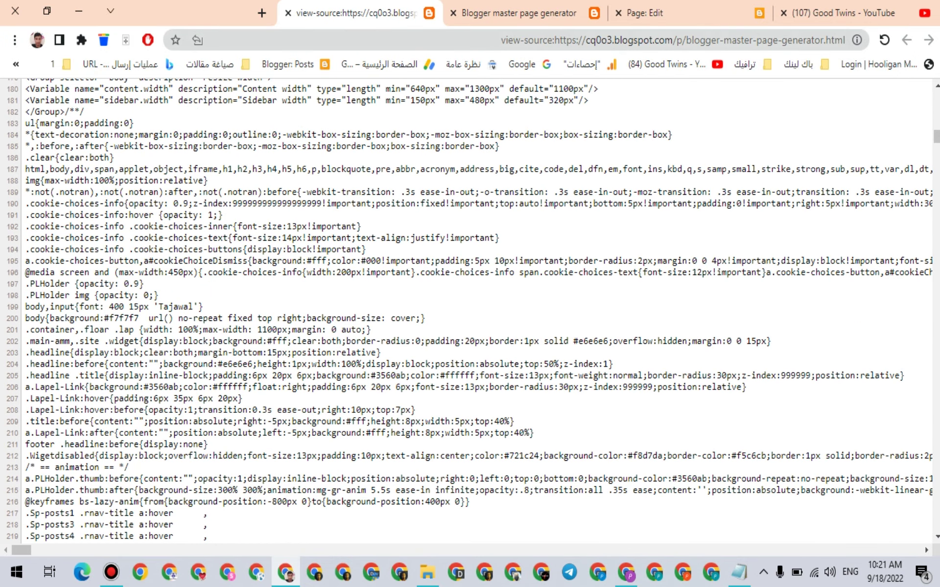
click(288, 12)
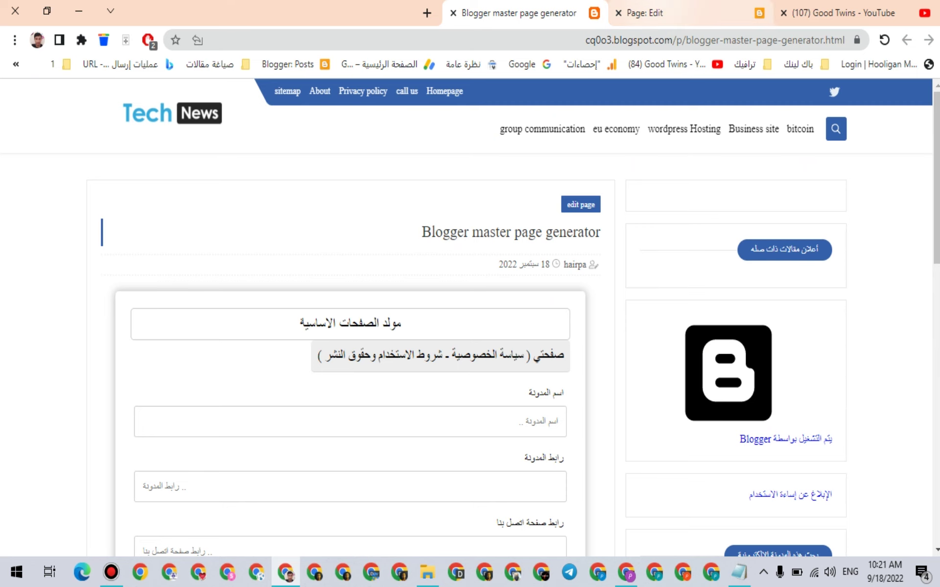
key(ctrl+shift+Tab)
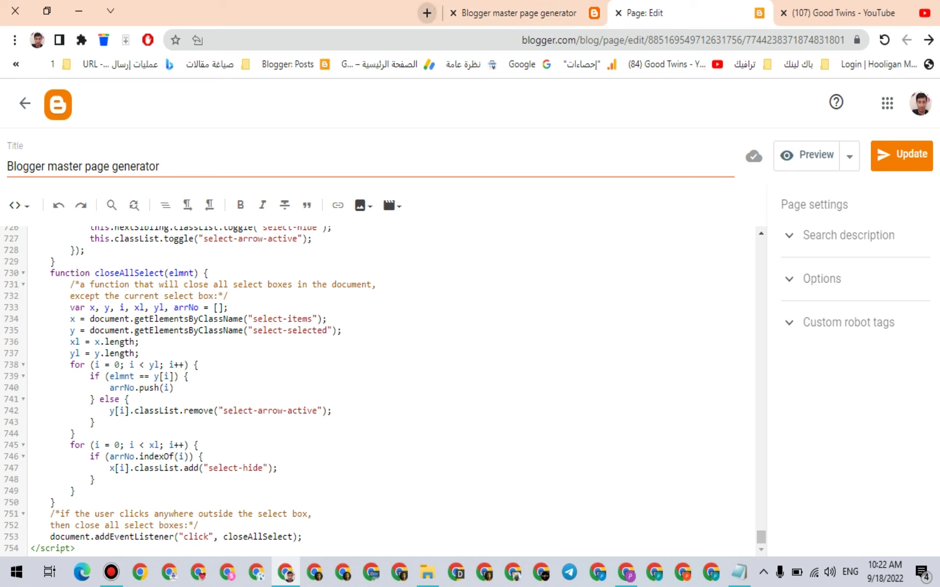
- Open the JavaScript Obfuscator Tool at obfuscator.io in a new tab and clear its sample code
click(427, 12)
right_click(453, 41)
click(342, 167)
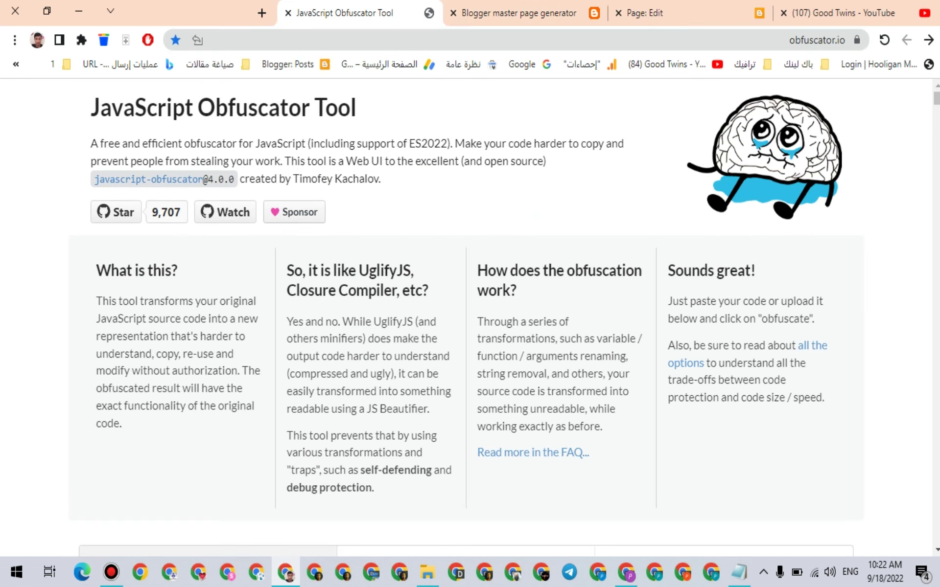
scroll(465, 313, down, 6)
scroll(465, 313, up, 6)
scroll(465, 314, down, 5)
scroll(465, 314, up, 4)
scroll(465, 314, down, 6)
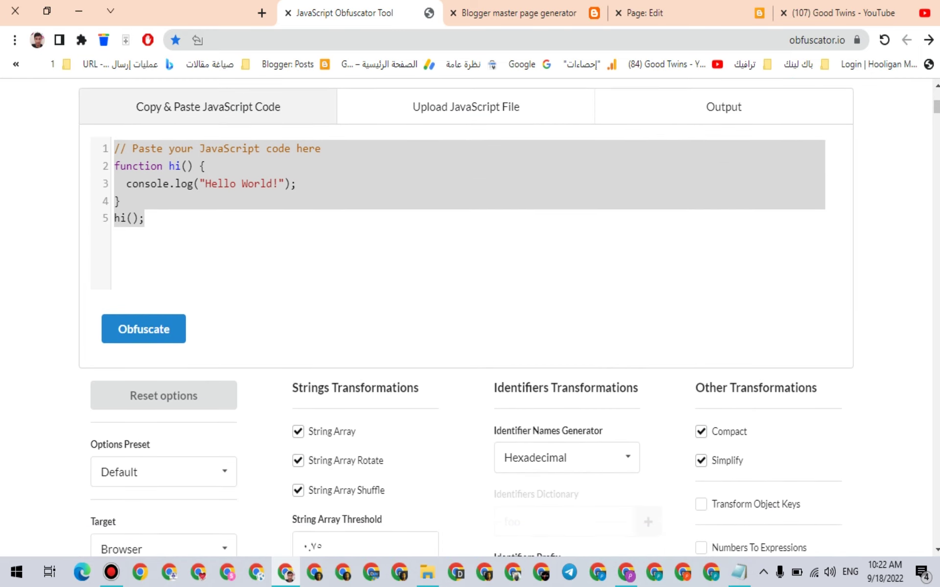
scroll(465, 313, up, 2)
key(ctrl+a)
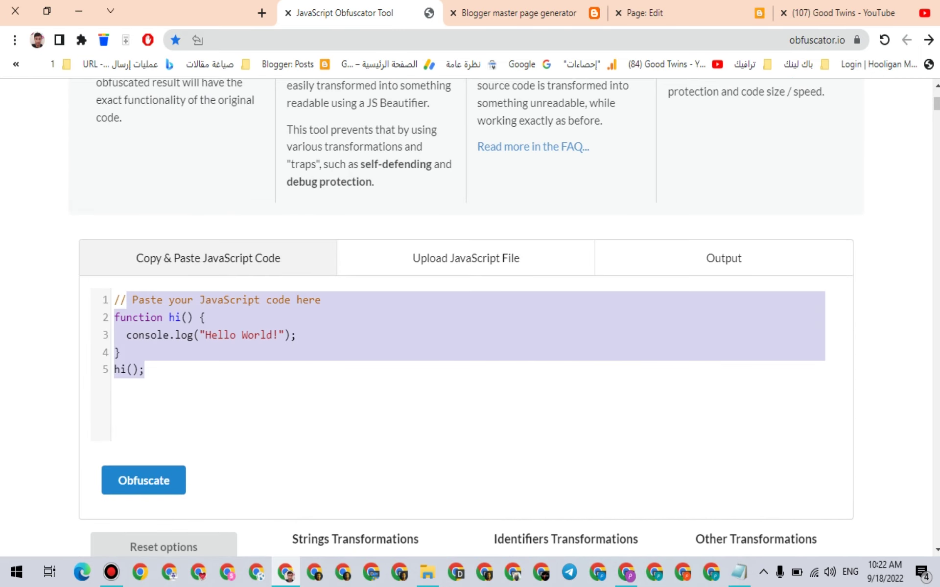
key(BackSpace)
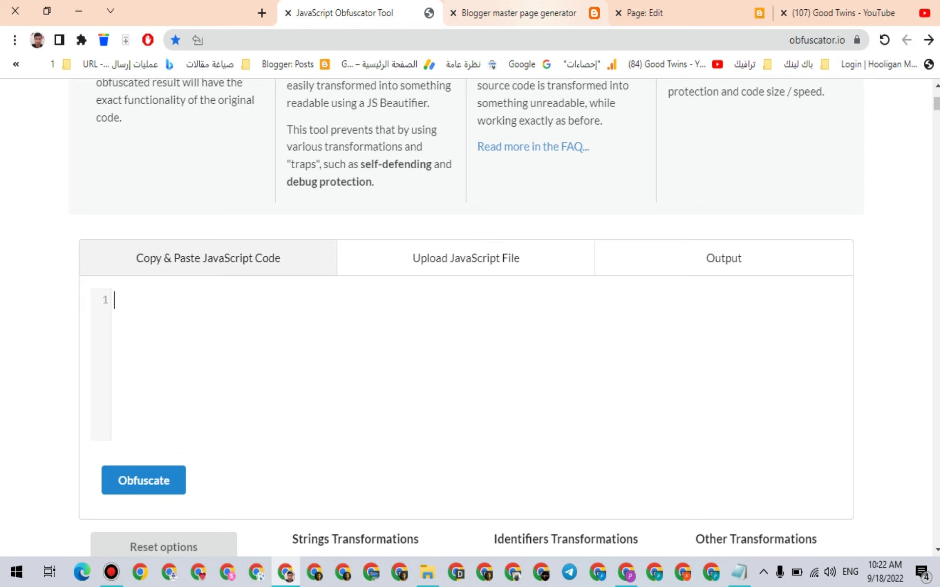
- Take the blog's domain from its homepage address and add cq0o3.blogspot.com as the obfuscator's domain lock
click(514, 12)
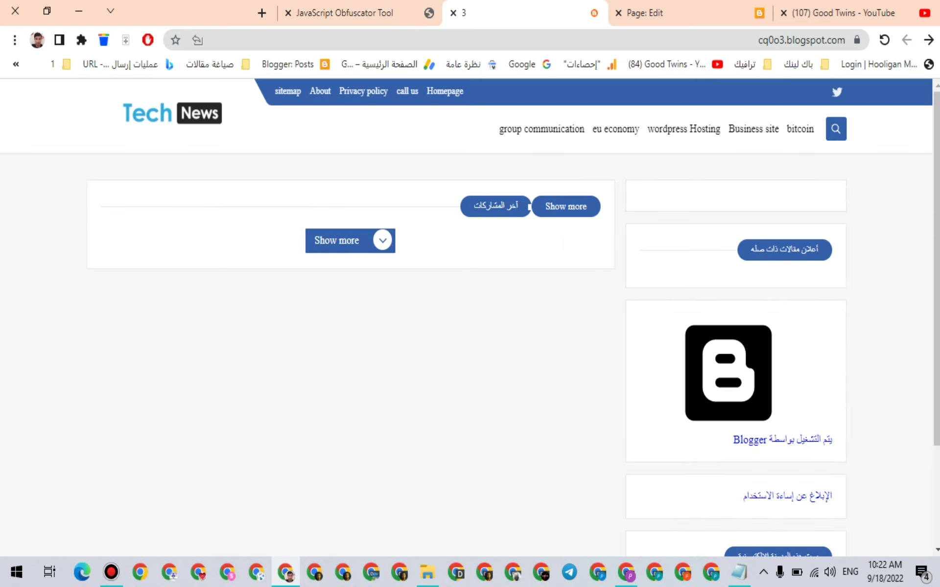
click(758, 40)
click(757, 40)
drag(757, 39, 831, 40)
right_click(830, 40)
click(796, 105)
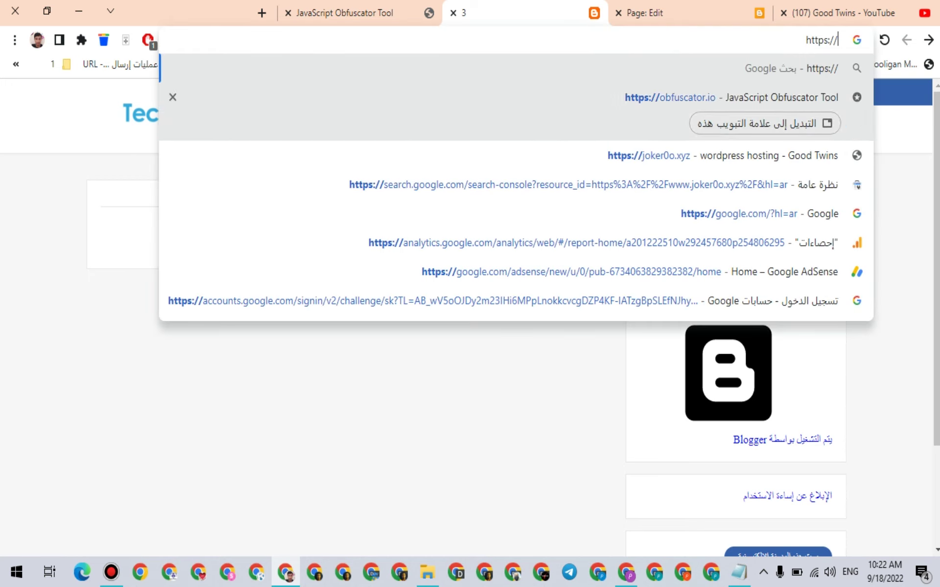
click(343, 13)
scroll(465, 318, down, 9)
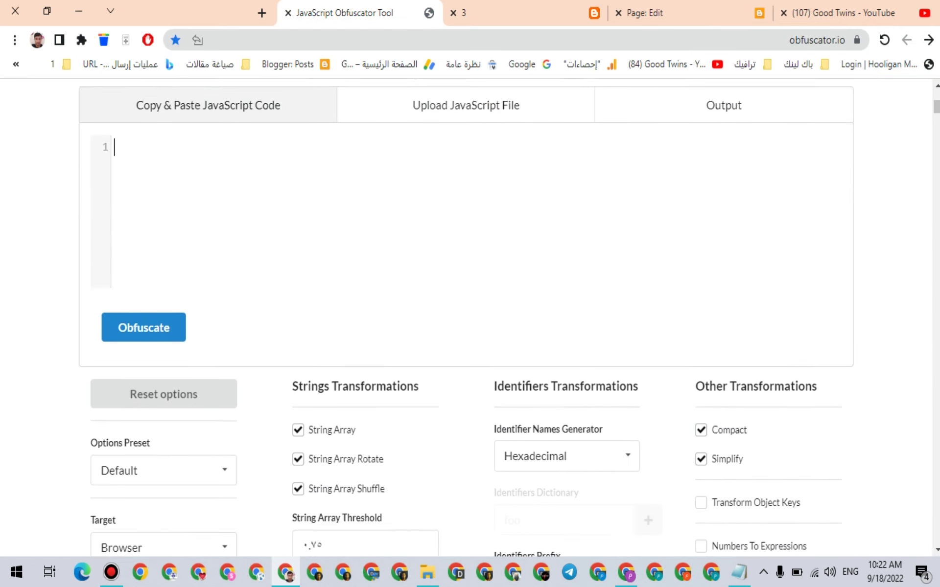
scroll(465, 319, down, 6)
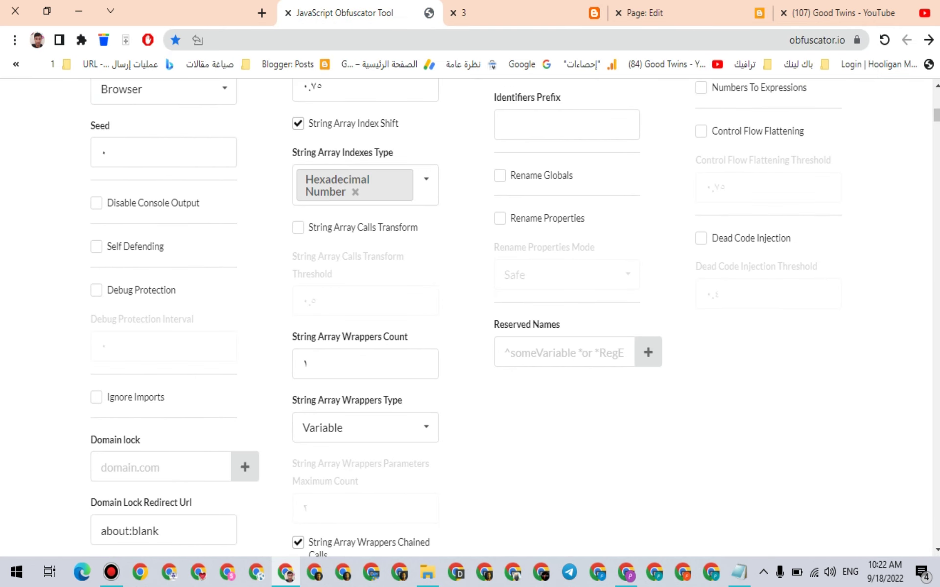
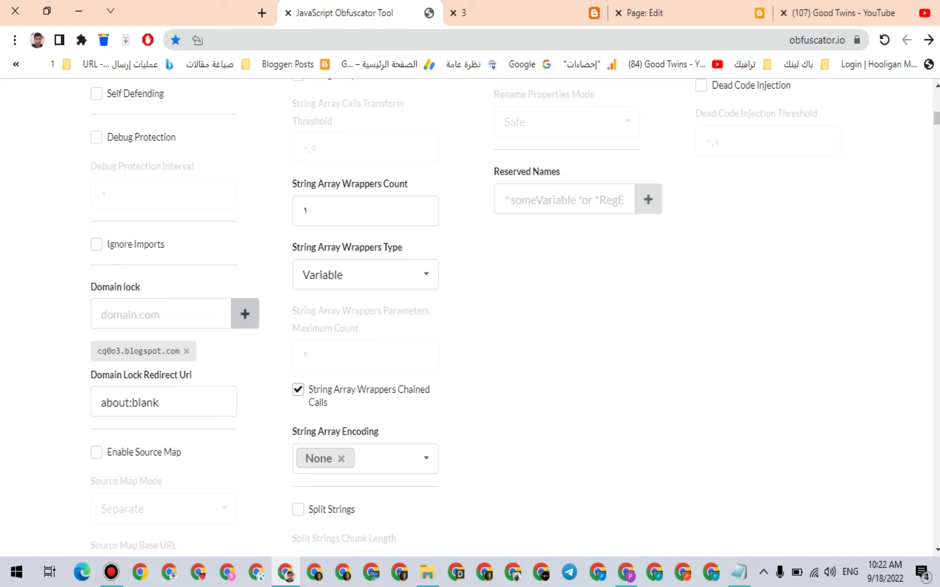
- Try the Low and High obfuscation presets and set the options preset to Medium
scroll(465, 313, up, 9)
scroll(465, 346, up, 2)
scroll(465, 347, down, 2)
click(164, 318)
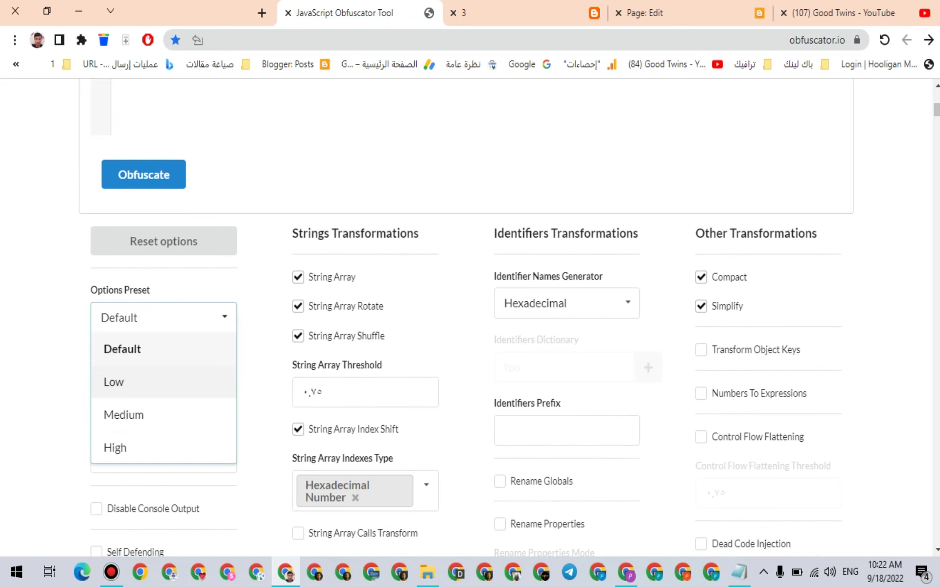
click(113, 382)
click(163, 318)
click(124, 414)
click(164, 317)
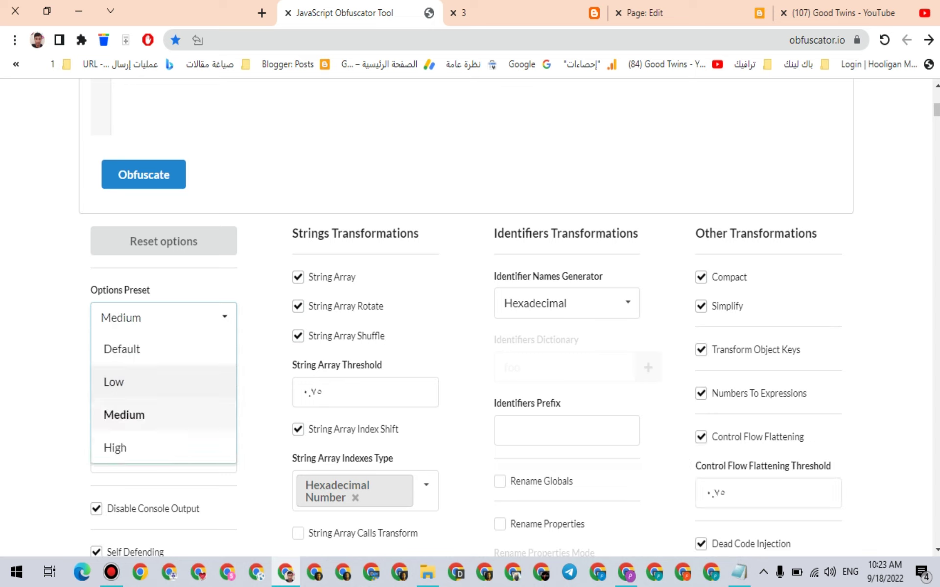
click(115, 447)
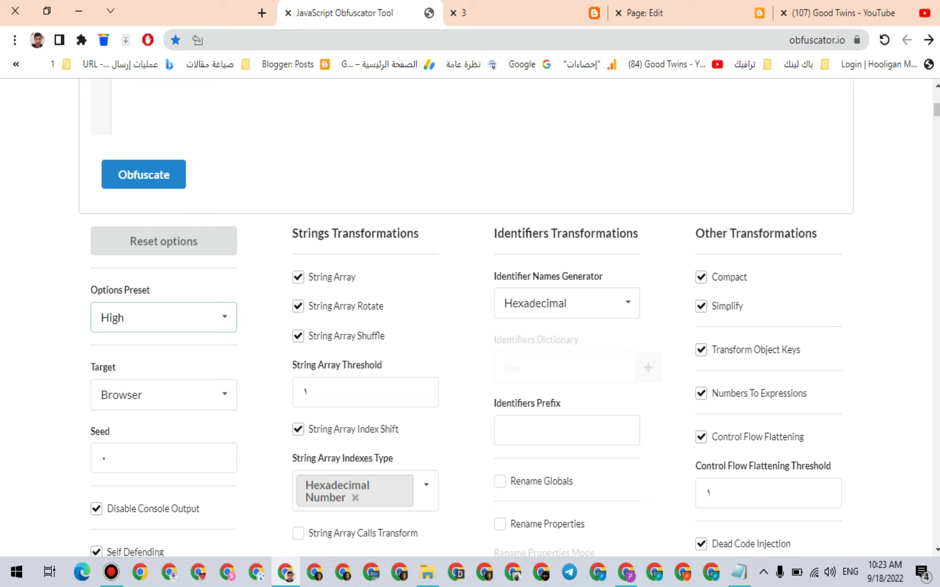
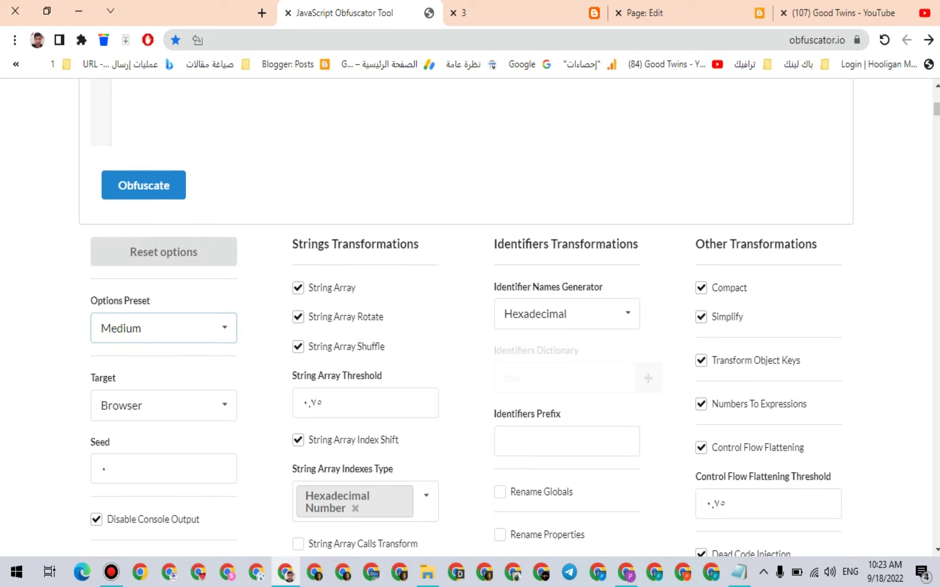
- Return to the Blogger page editor and examine the stylesheet and jQuery references at the start of the page's HTML
scroll(465, 318, up, 6)
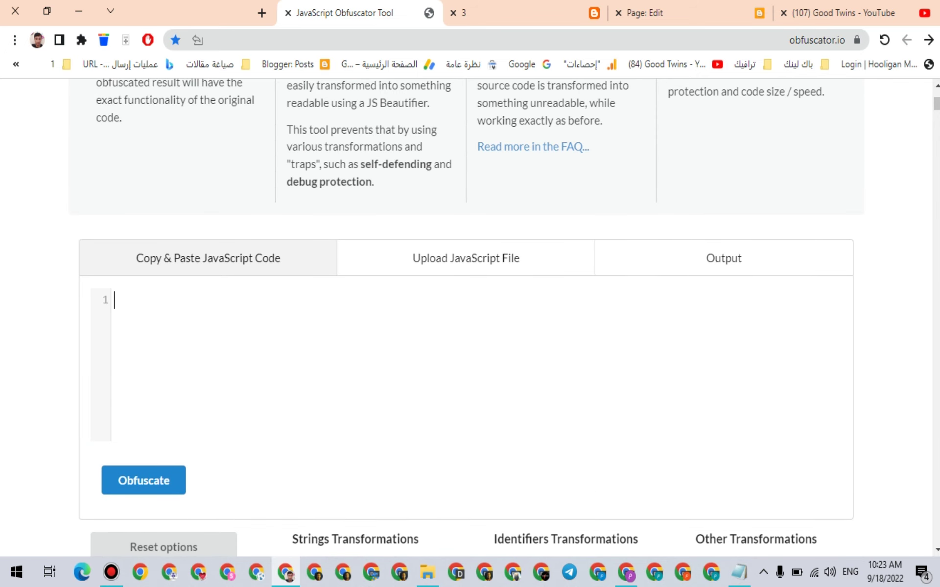
click(644, 13)
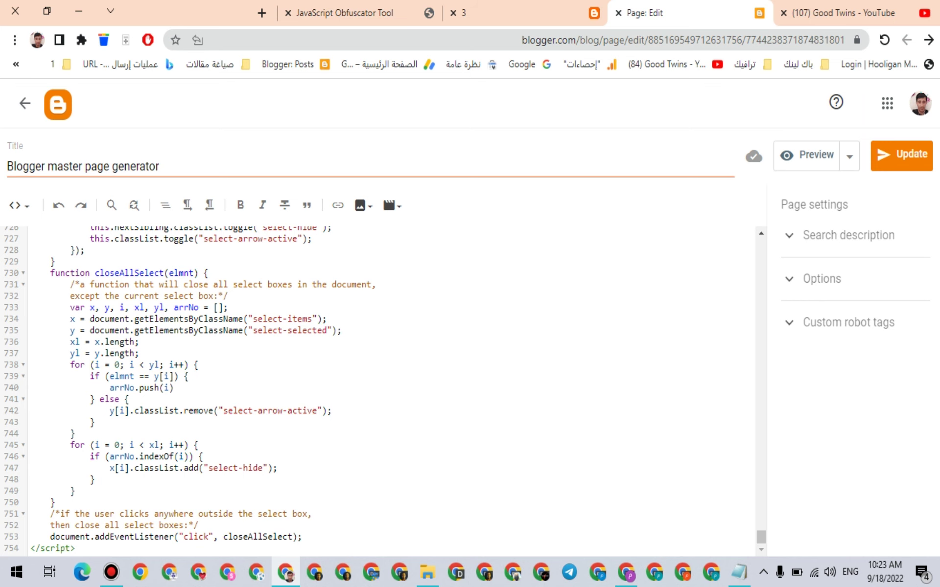
scroll(391, 391, up, 15)
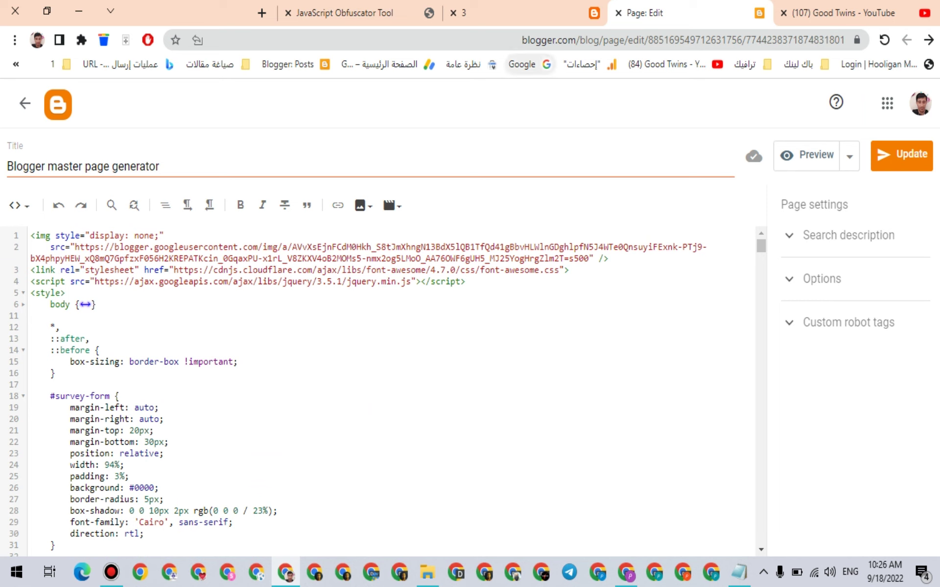
scroll(391, 391, down, 3)
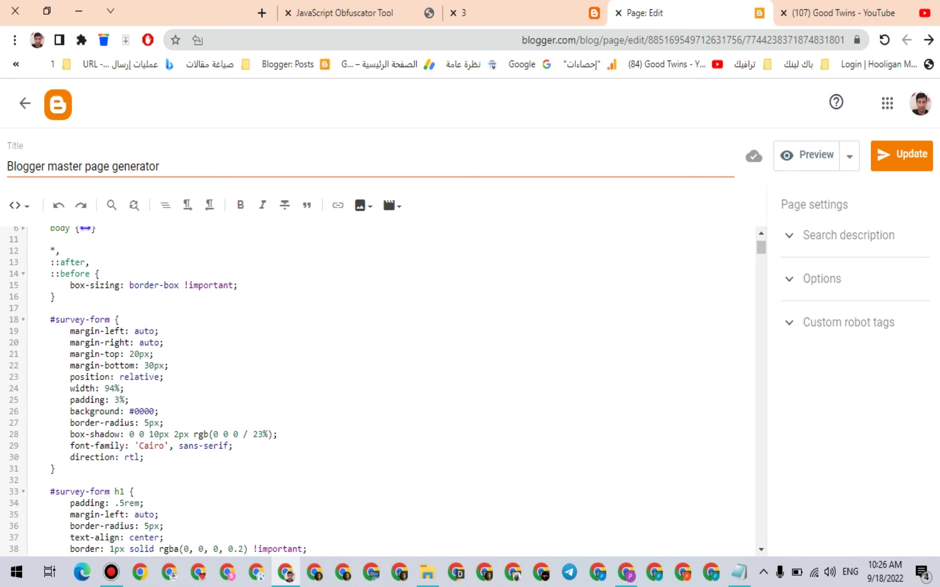
scroll(392, 391, up, 3)
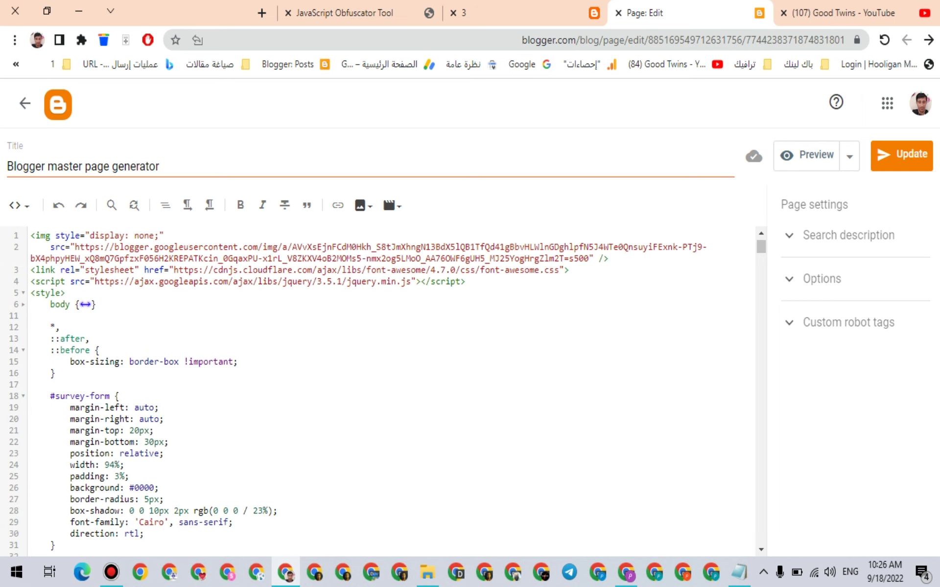
click(408, 269)
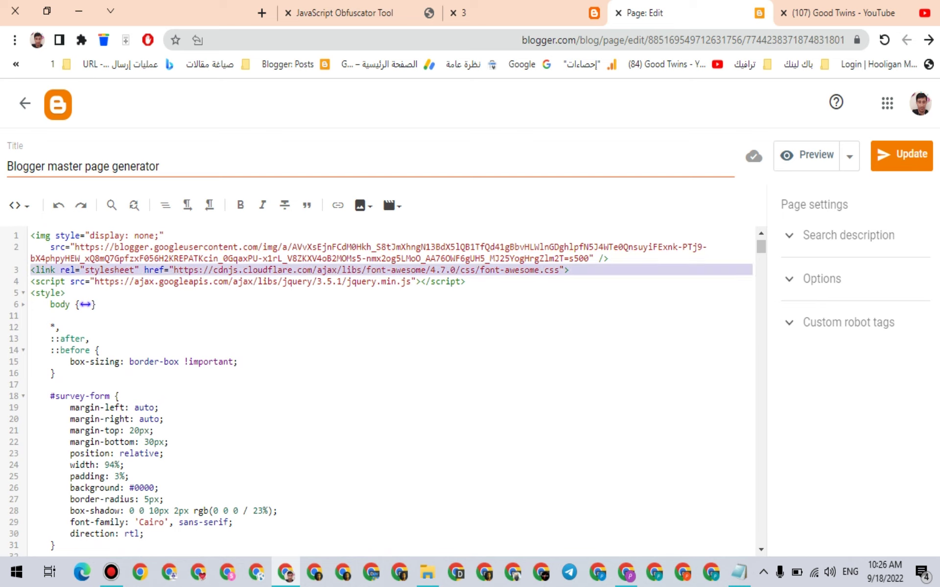
- Examine the page's script code from its closing script tag back up through the form markup and CSS
scroll(362, 282, down, 5)
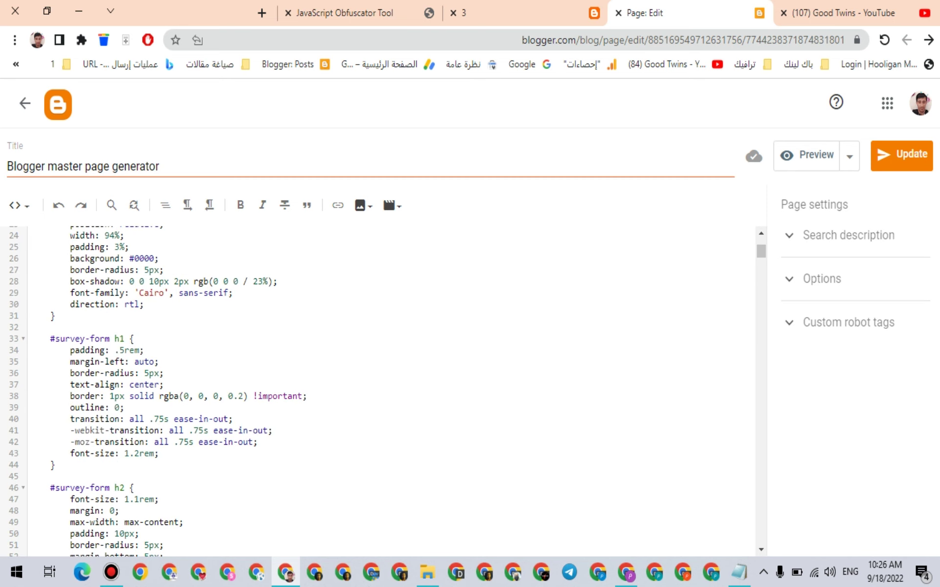
scroll(382, 391, down, 10)
drag(761, 267, 761, 537)
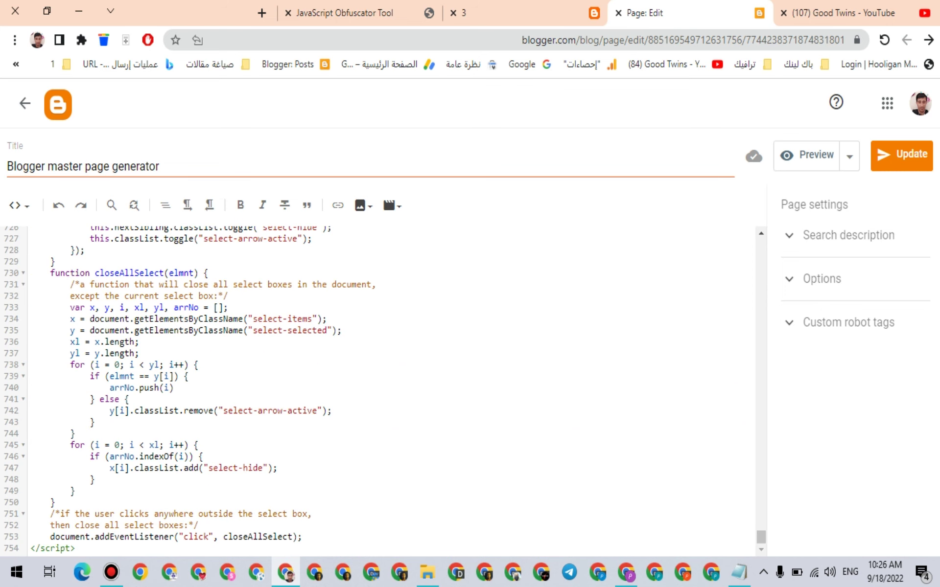
click(46, 548)
scroll(391, 392, up, 20)
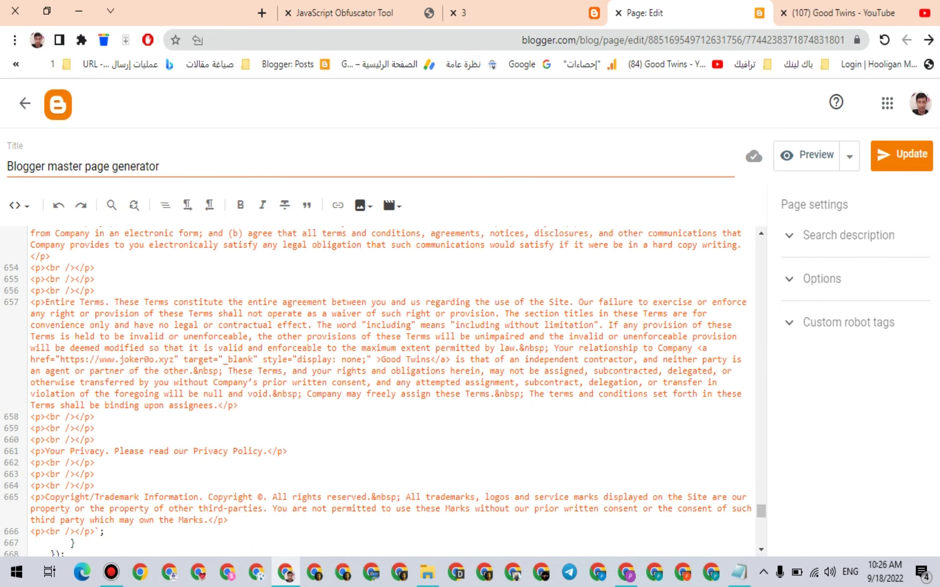
scroll(391, 391, up, 12)
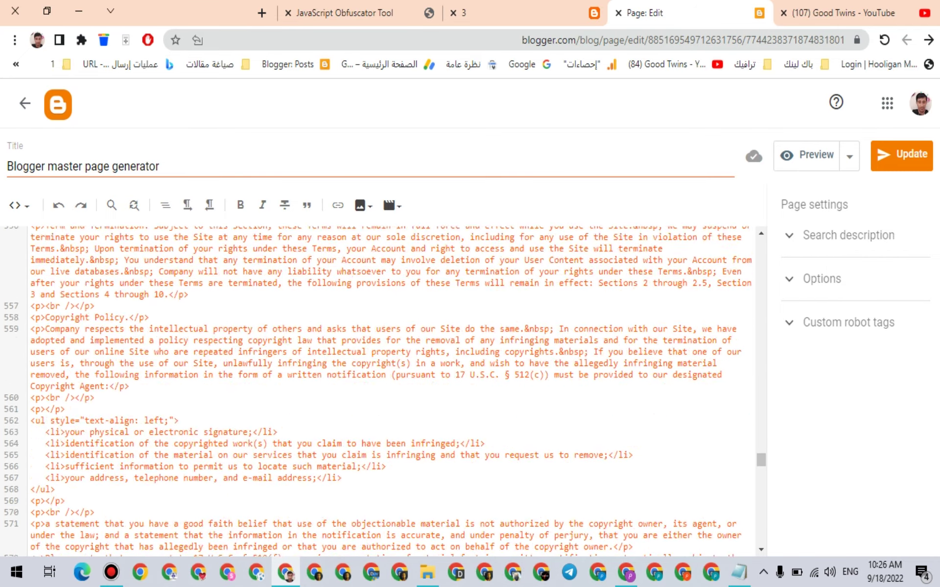
scroll(391, 392, up, 12)
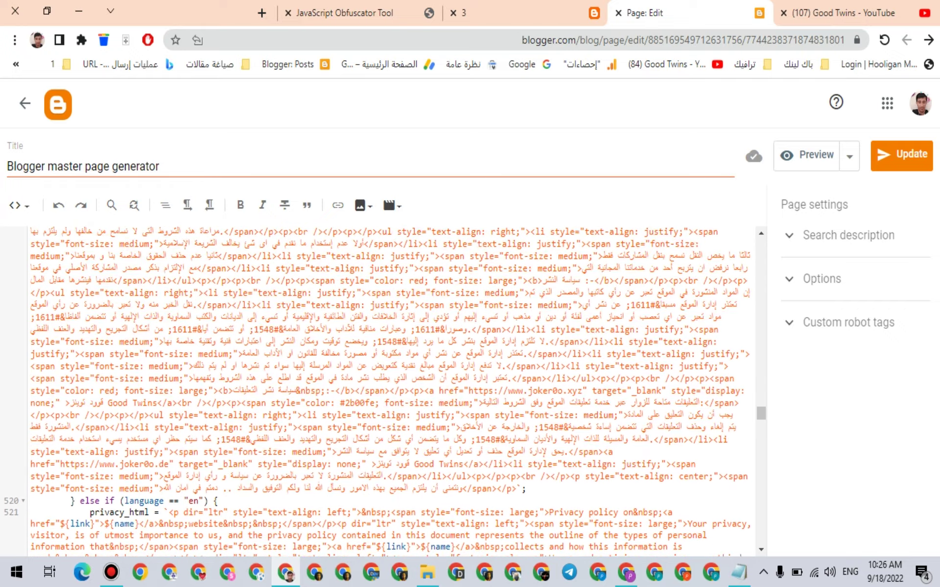
scroll(392, 391, up, 20)
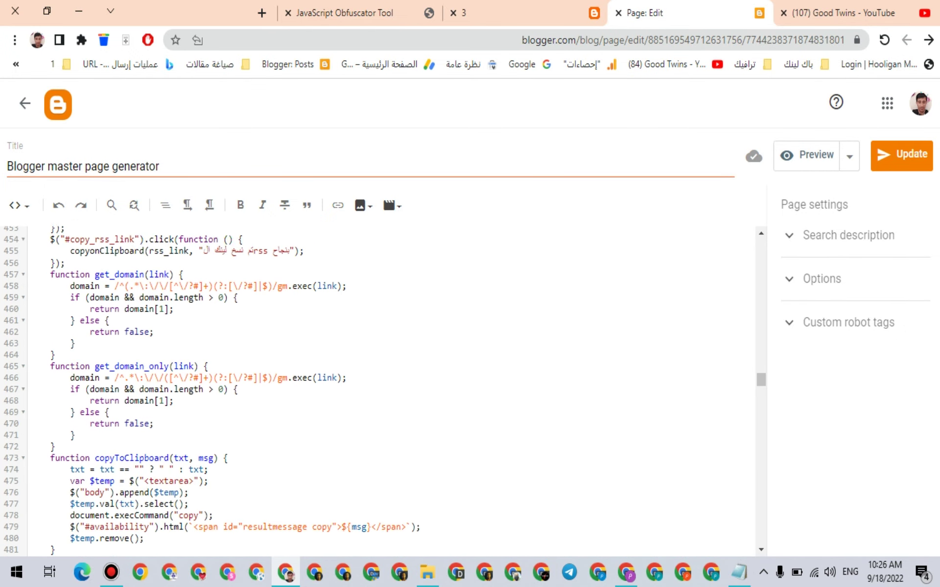
scroll(391, 391, down, 3)
scroll(391, 391, up, 12)
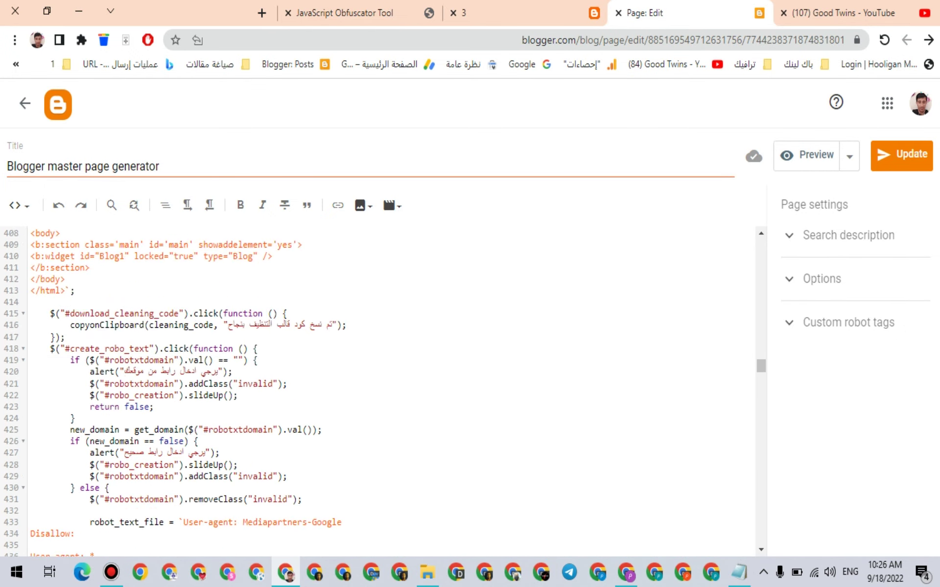
scroll(391, 391, up, 20)
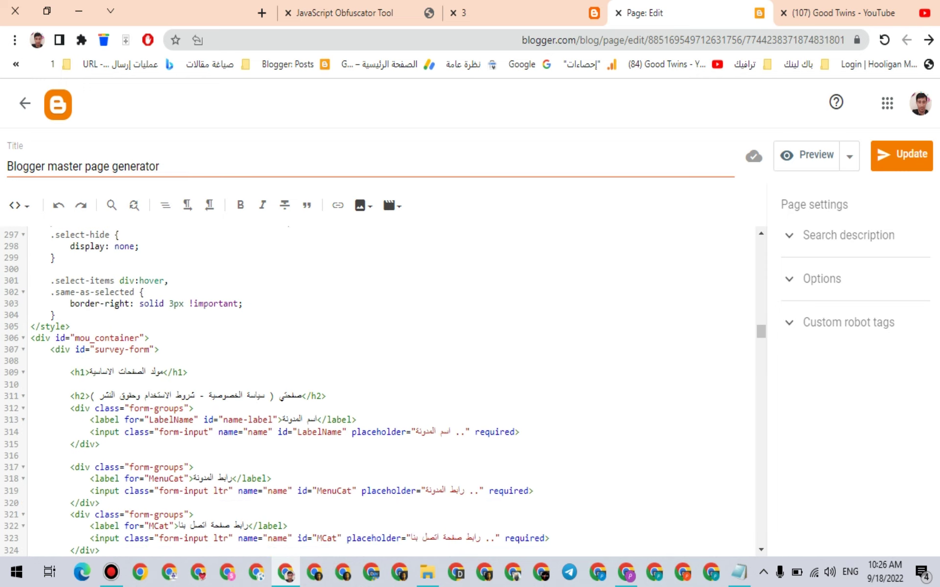
scroll(391, 391, up, 20)
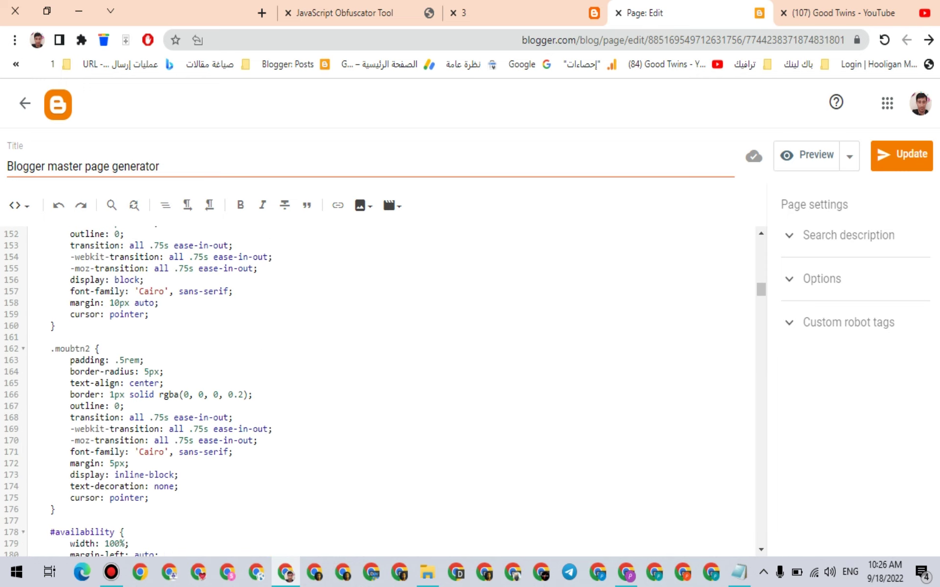
scroll(392, 391, up, 20)
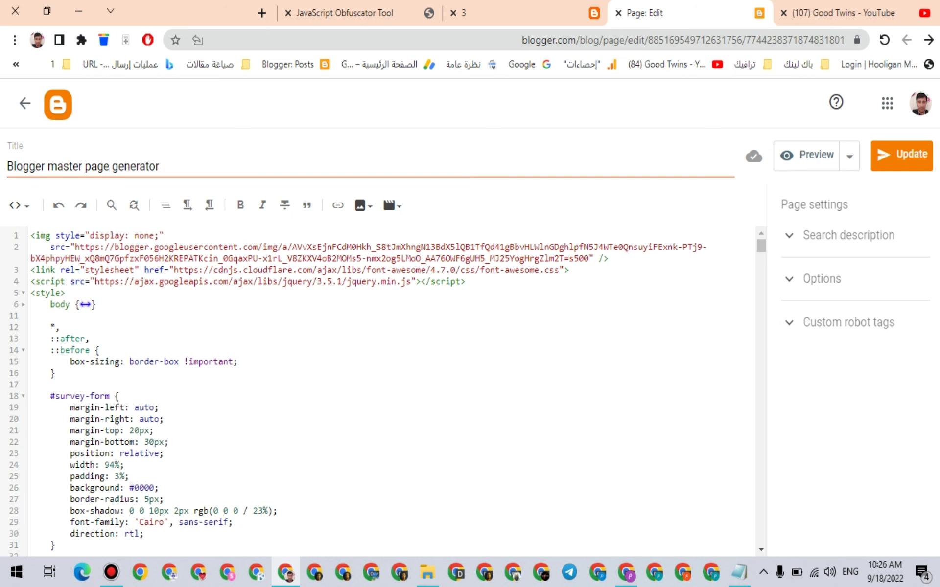
- Look through the CSS rules and the form markup after the style block to locate the page's JavaScript section
scroll(391, 391, down, 20)
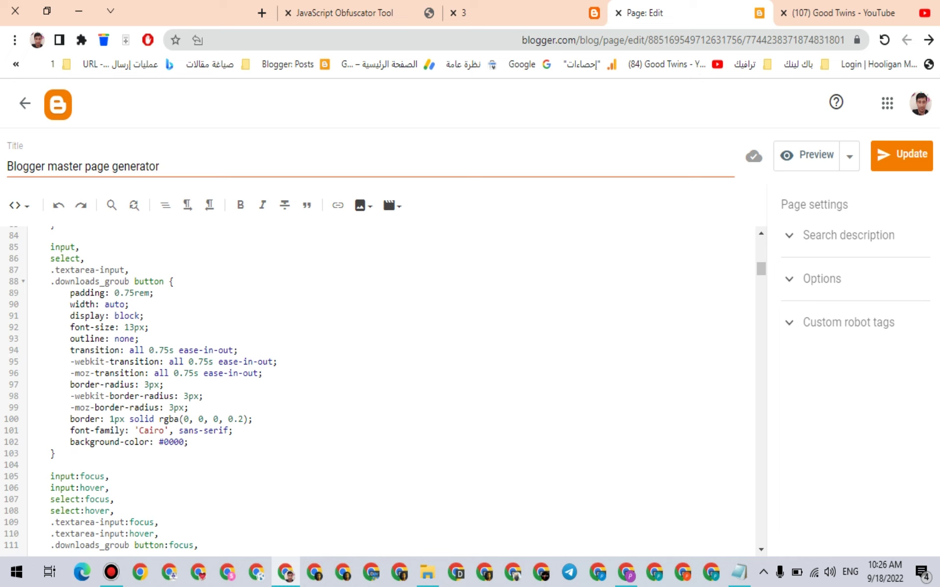
scroll(391, 391, down, 12)
scroll(392, 391, down, 10)
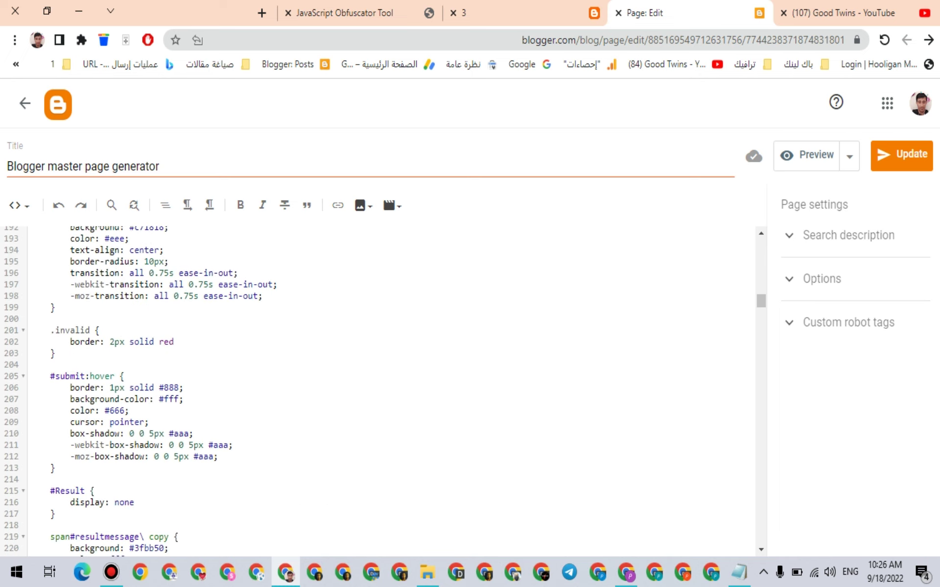
scroll(383, 392, down, 14)
scroll(382, 391, down, 4)
scroll(383, 391, up, 4)
scroll(381, 391, up, 5)
scroll(382, 391, down, 10)
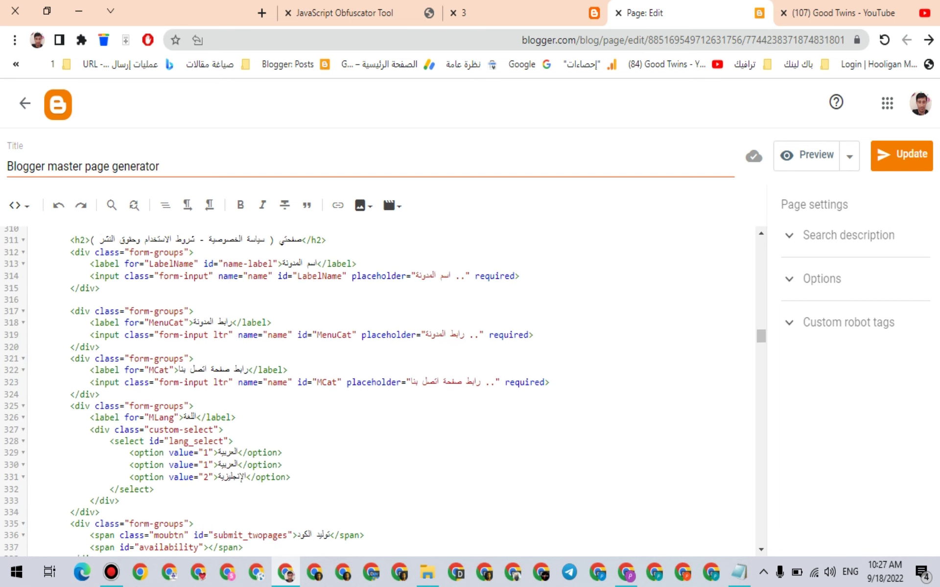